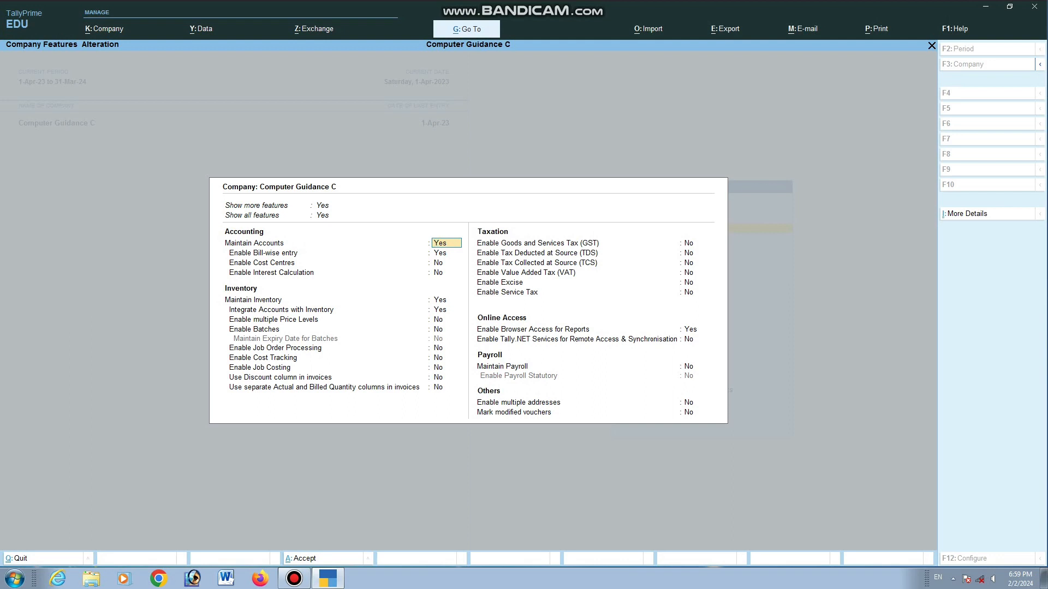
Step: Save the company features with bill-wise entry enabled
left_click(446, 253)
key("ctrl+a")
key("Return")
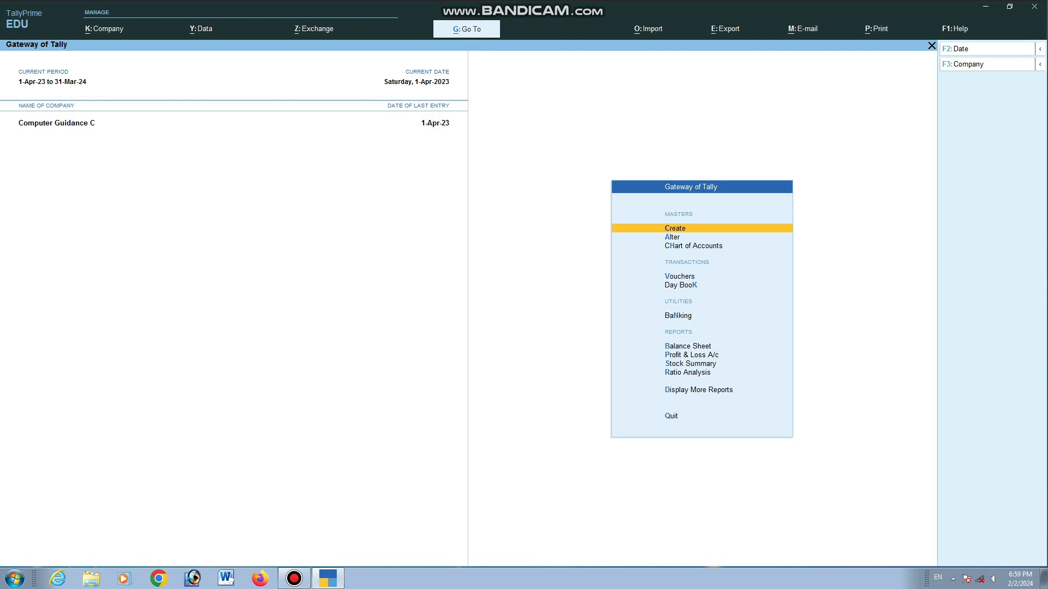
key("Down")
key("Down")
key("Down")
key("Down")
key("Down")
key("Down")
key("Down")
key("Down")
key("Down")
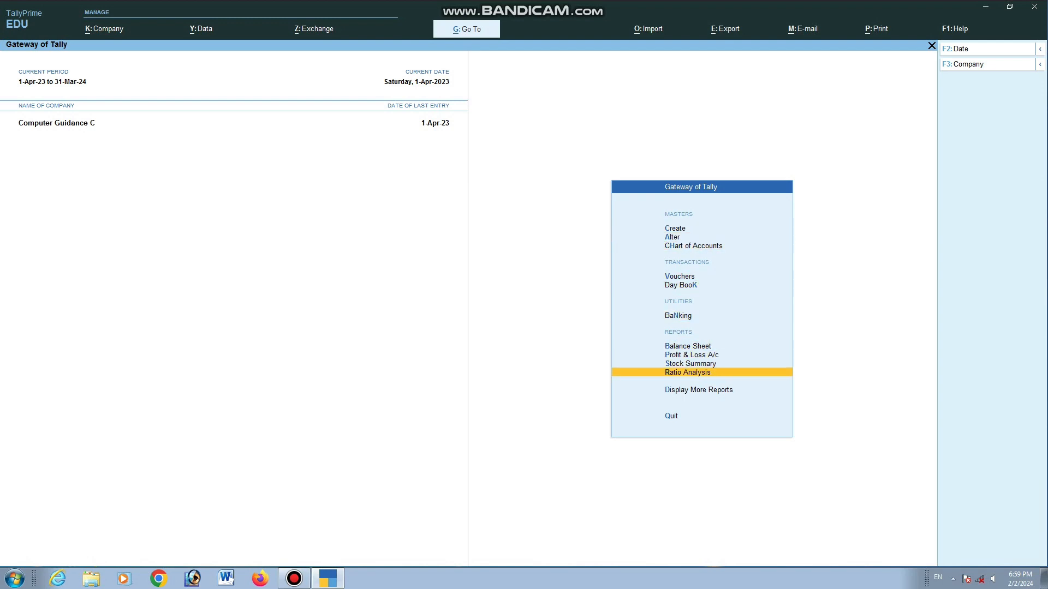
key("Down")
key("Return")
key("Down")
key("Escape")
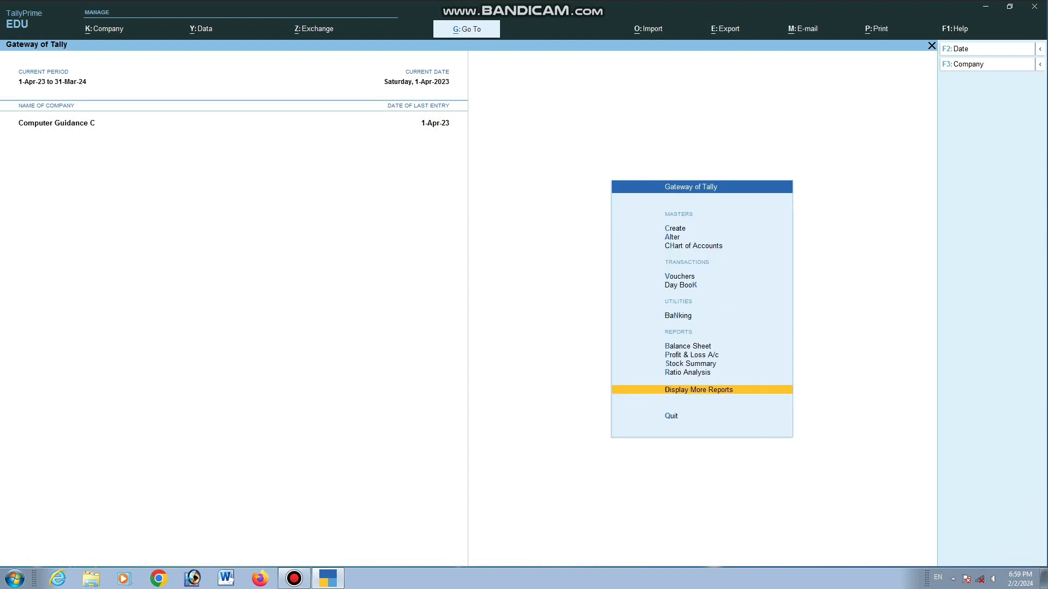
key("Up")
key("Escape")
key("n")
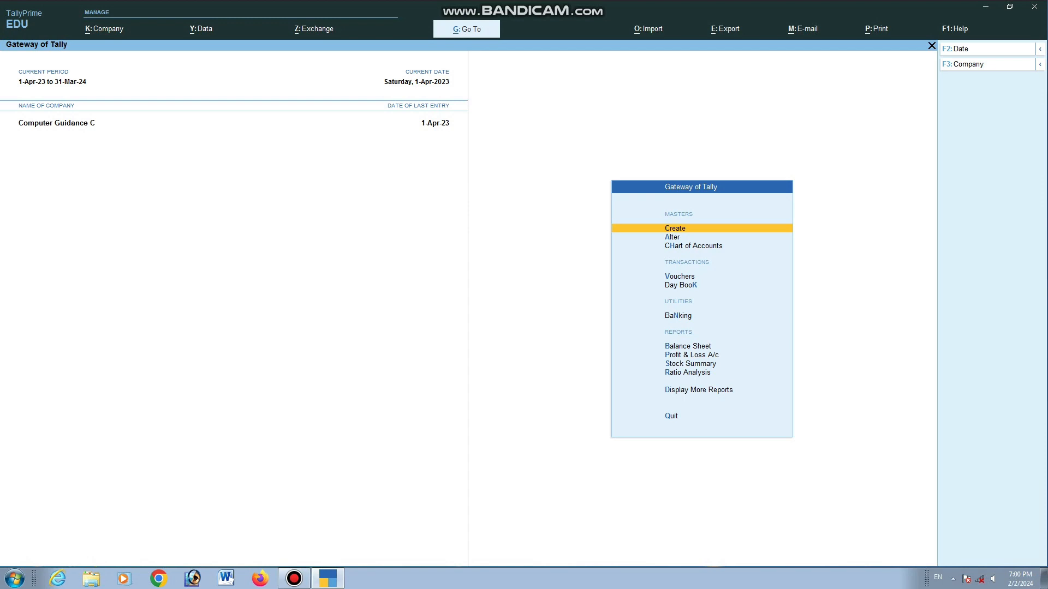
Step: Start a new ledger with the customer's name and place it under the Sundry Debtors group
key("Return")
key("Down")
key("Return")
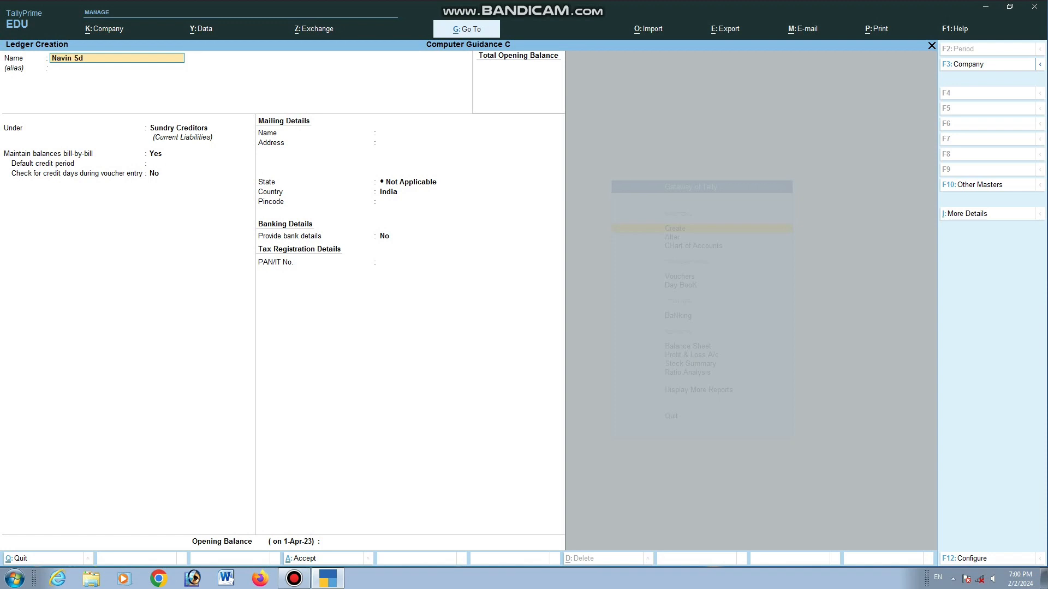
key("Return")
key("Return")
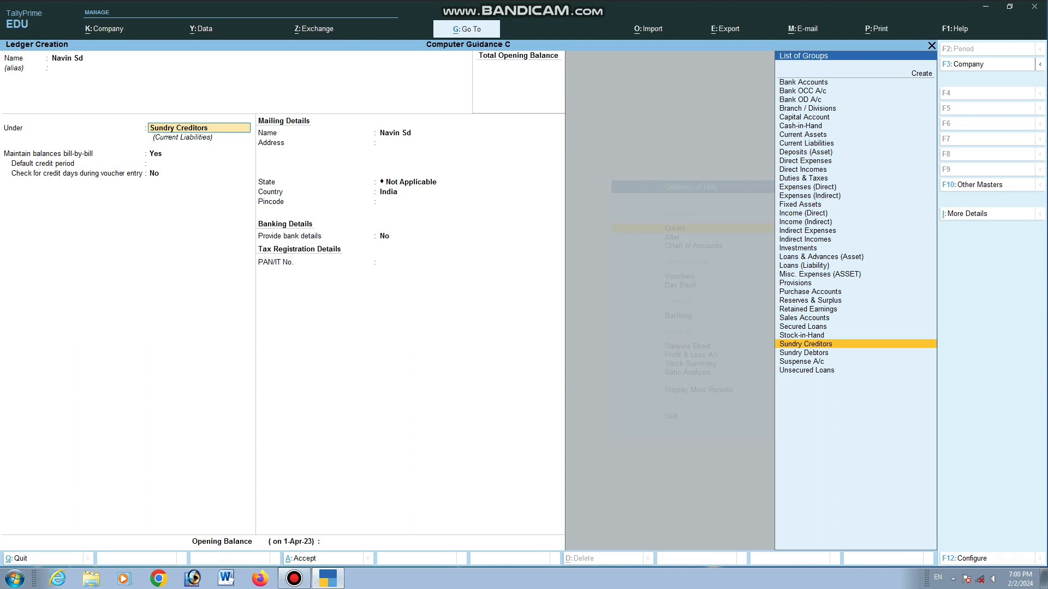
key("Down")
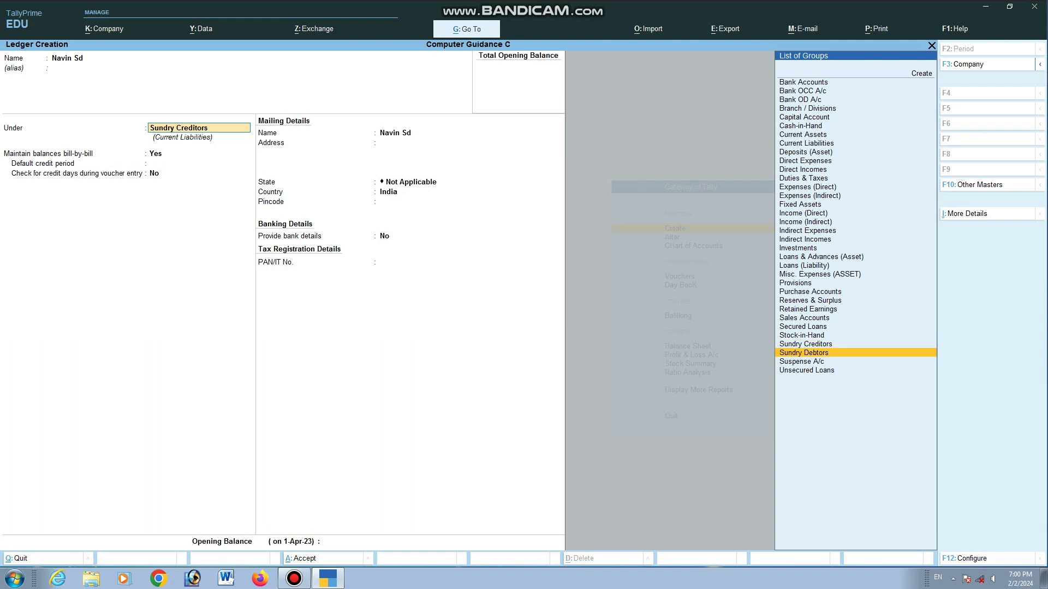
key("Return")
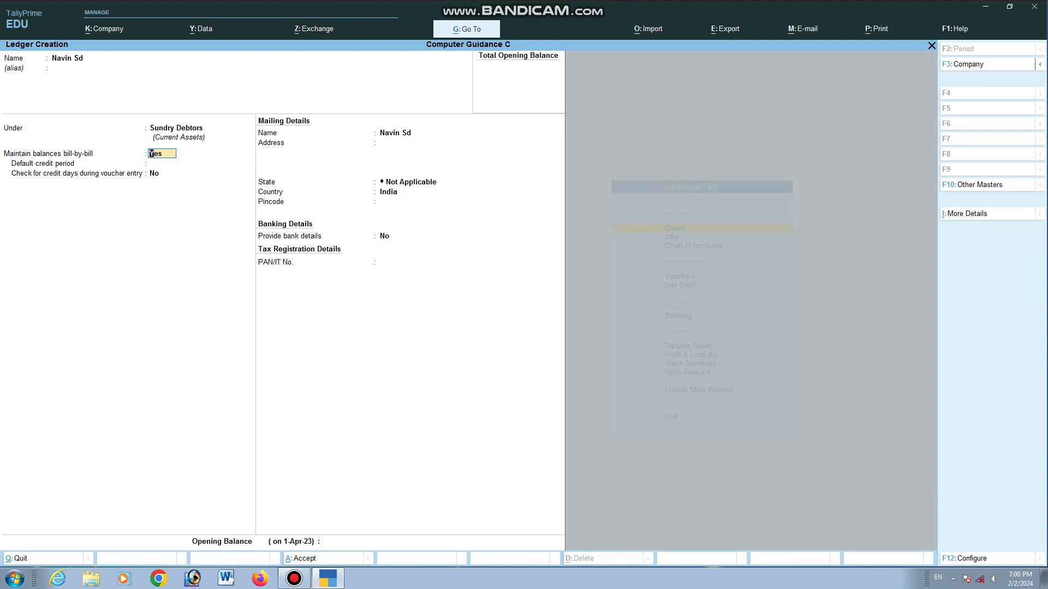
Step: Set Enable Bill-wise entry to No in the company features and go through the ledger's fields up to the mailing name
key("F11")
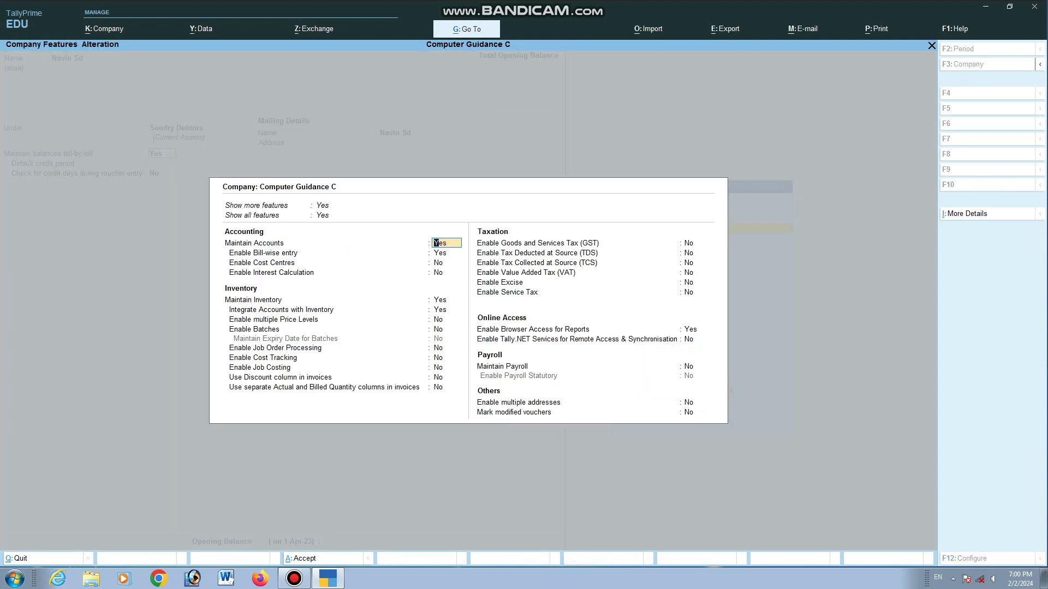
key("Return")
key("n")
key("Return")
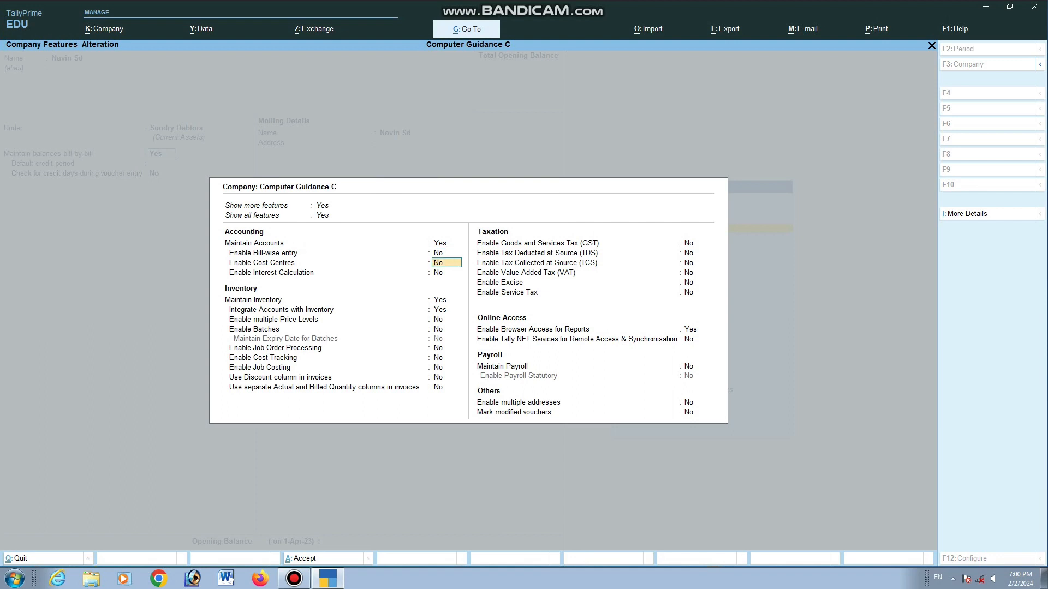
key("ctrl+a")
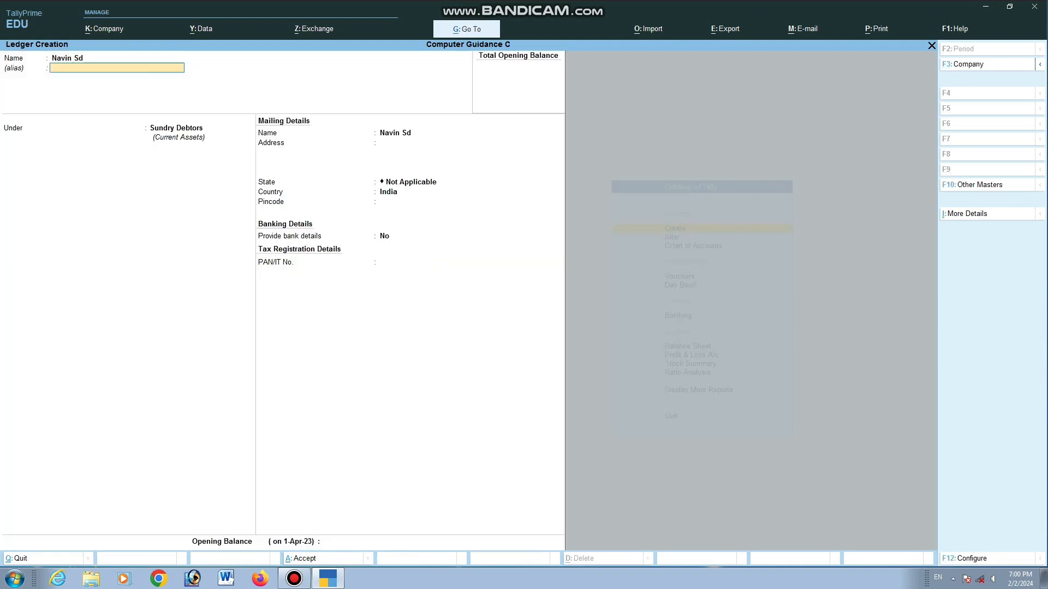
key("Return")
key("Return")
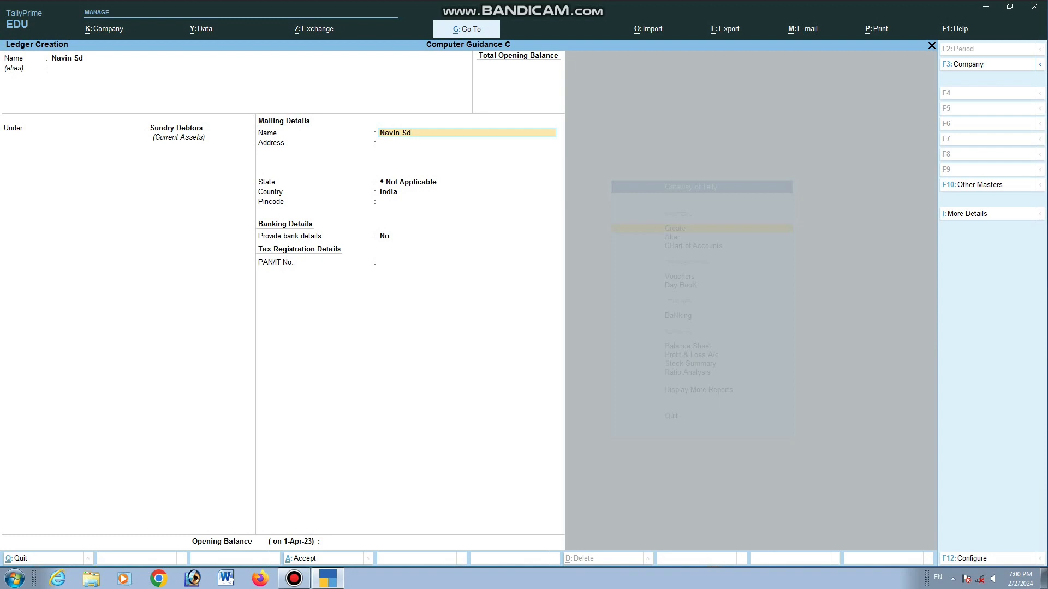
Step: Set Enable Bill-wise entry back to Yes in the company features and save them
key("F11")
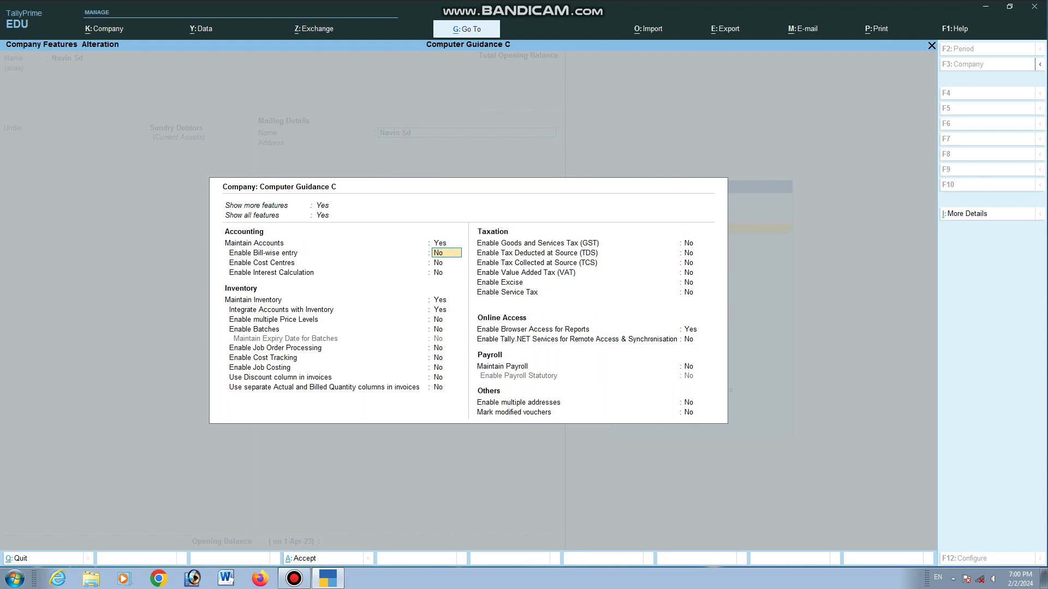
type("y")
key("Return")
key("Return")
key("Return")
key("Return")
key("Return")
key("Return")
key("Return")
key("Return")
key("Return")
key("Return")
key("Return")
key("Return")
key("Return")
key("Return")
key("Return")
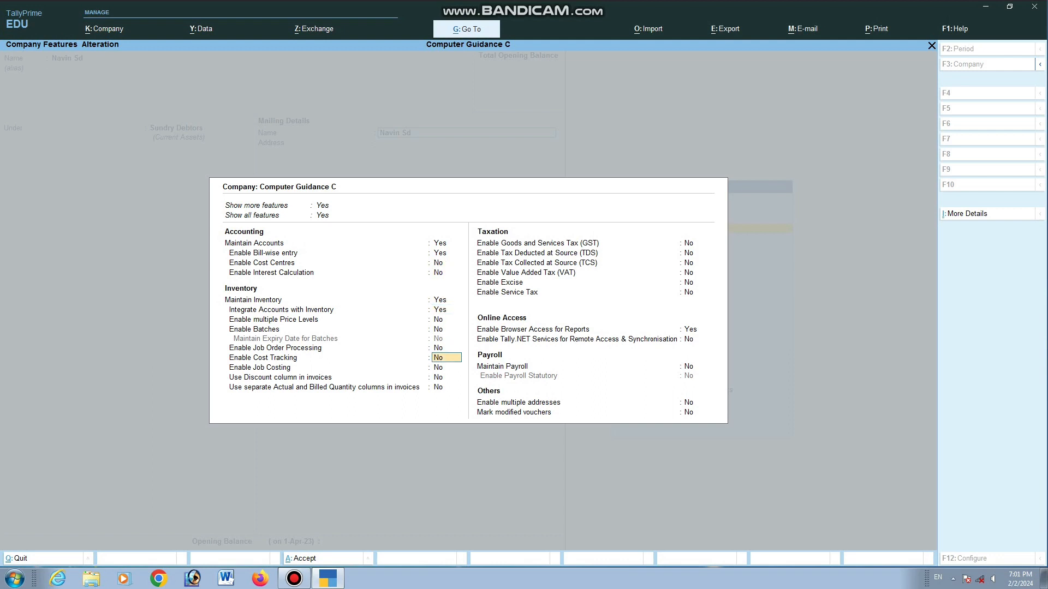
key("Return")
key("Return")
key("Return")
key("Return")
key("Return")
key("Return")
key("Return")
key("Return")
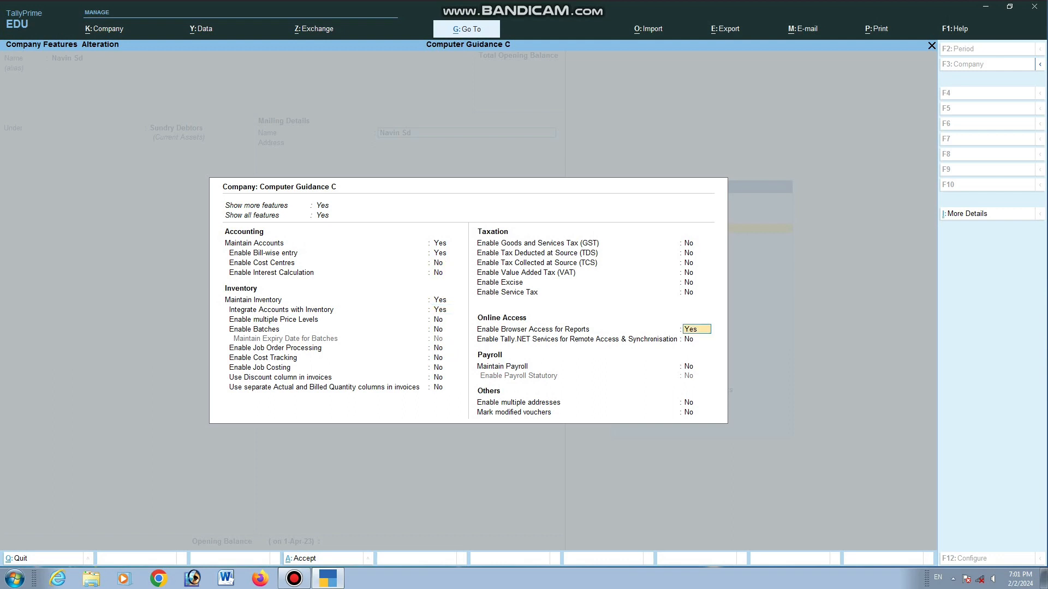
key("Return")
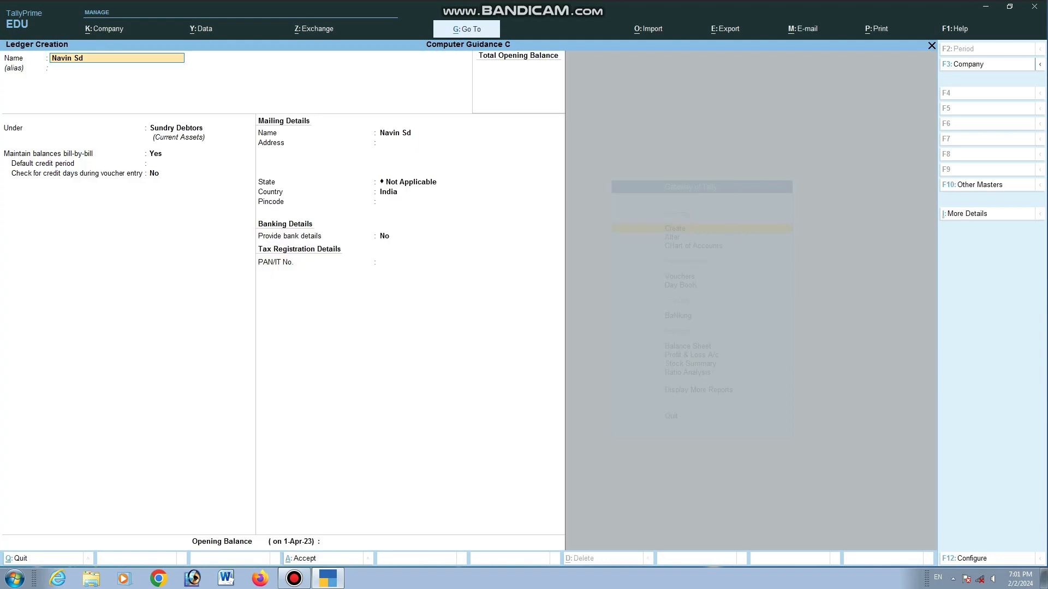
Step: Keep bill-by-bill balances on for the customer's ledger and set its default credit period to 3 days
key("Return")
key("Return")
key("Return")
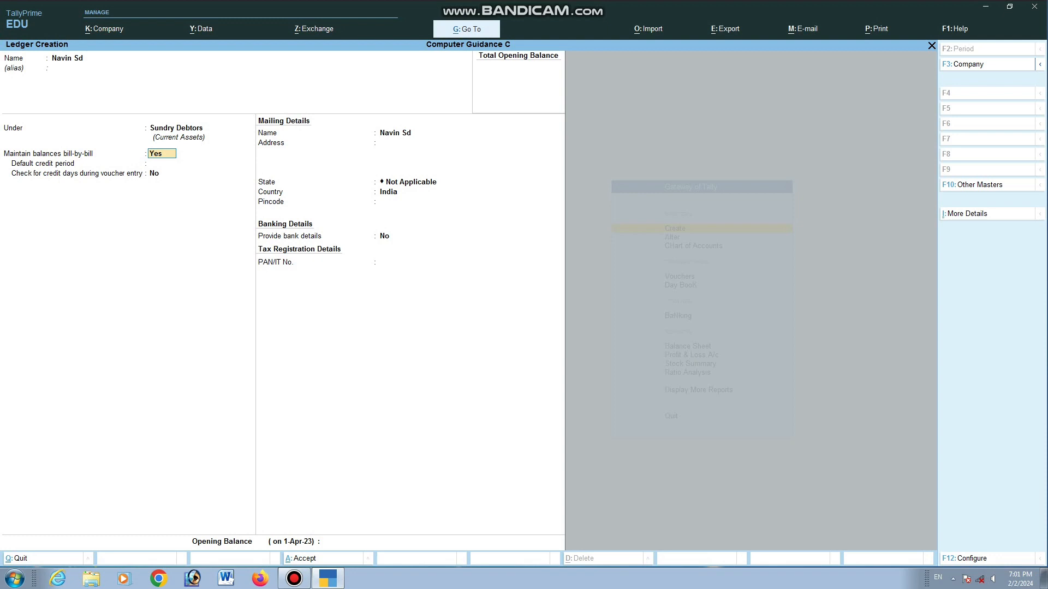
key("Return")
key("Return")
key("Up")
type("3")
key("Return")
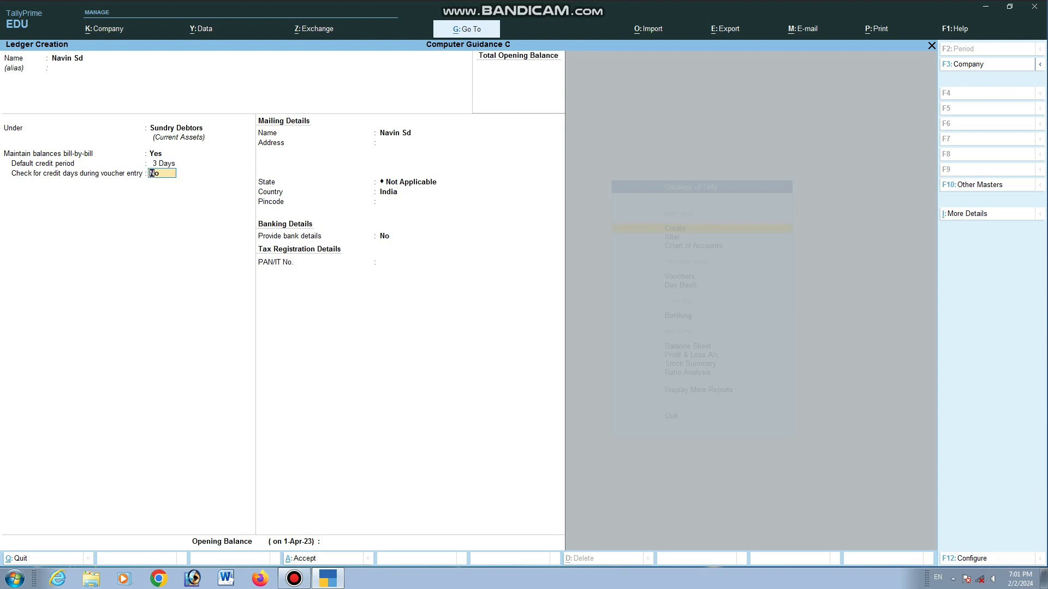
Step: Clear the default credit period by entering 0 and save the customer's ledger with its other details at their defaults
key("Up")
type("0")
key("Return")
key("Return")
key("Return")
key("Return")
key("Return")
key("Return")
key("Return")
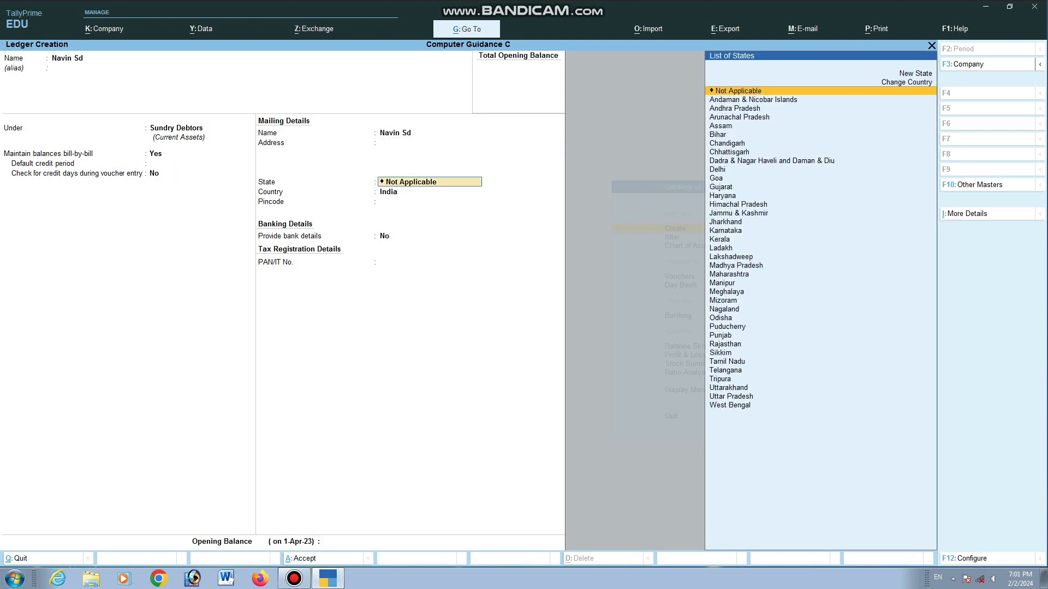
key("Return")
key("Return")
key("Return")
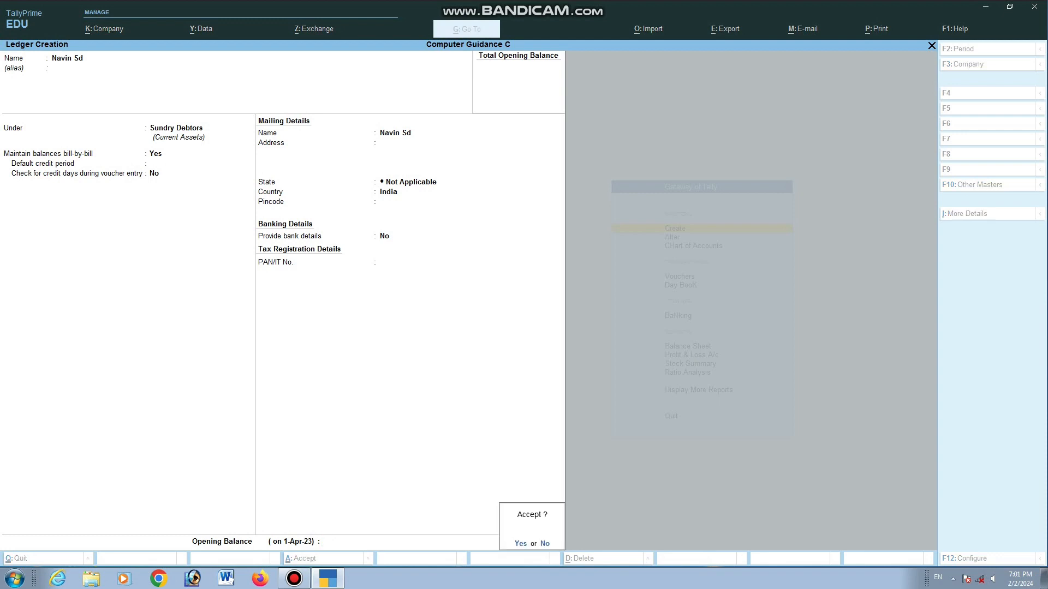
key("Return")
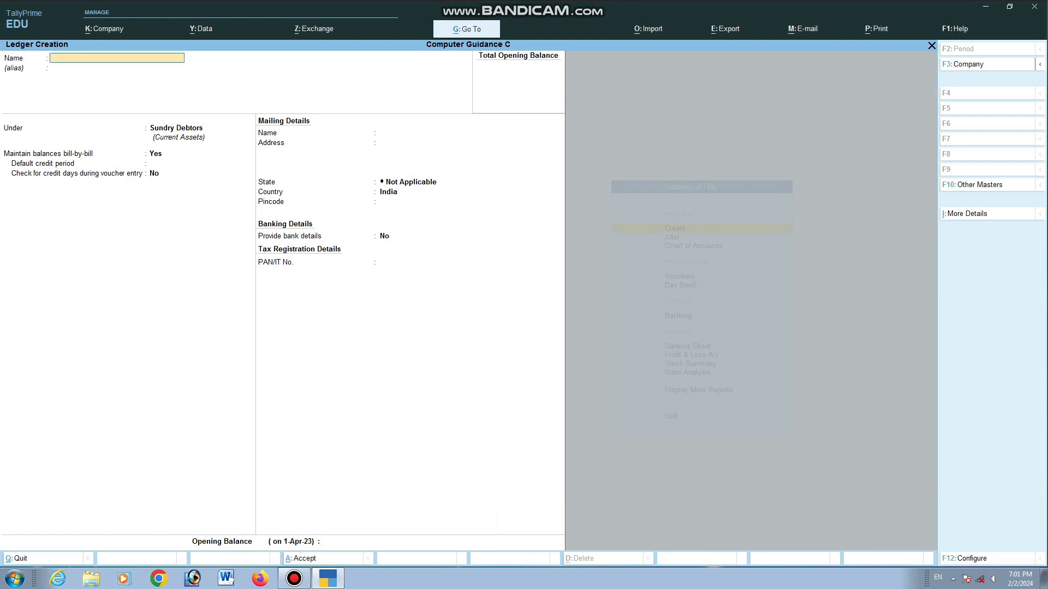
Step: Leave master creation and open voucher entry with the voucher date set to 1-5-2023
key("Escape")
key("Return")
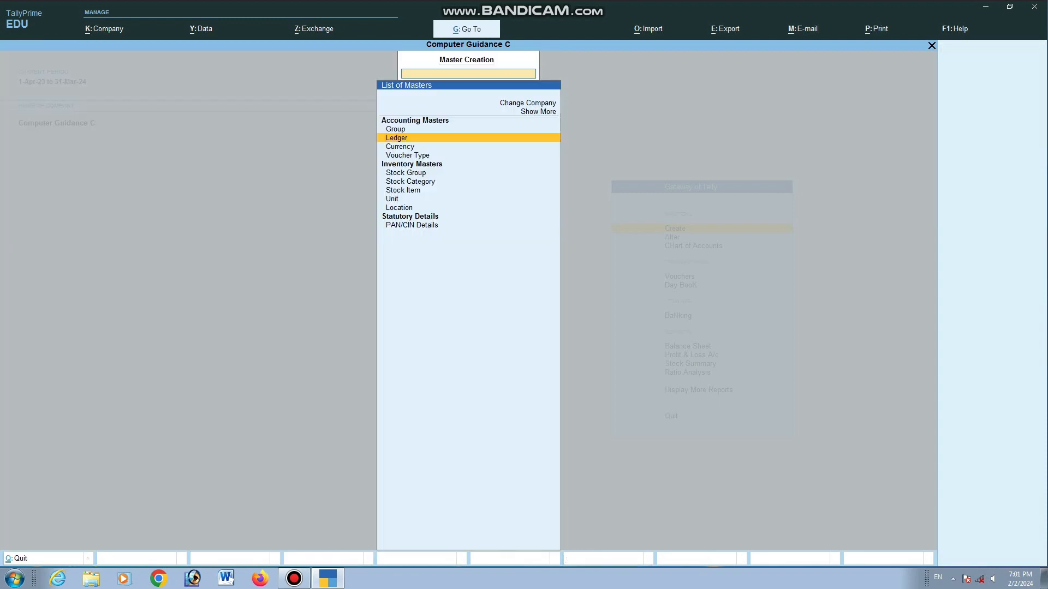
key("Escape")
key("Down")
key("Down")
key("Down")
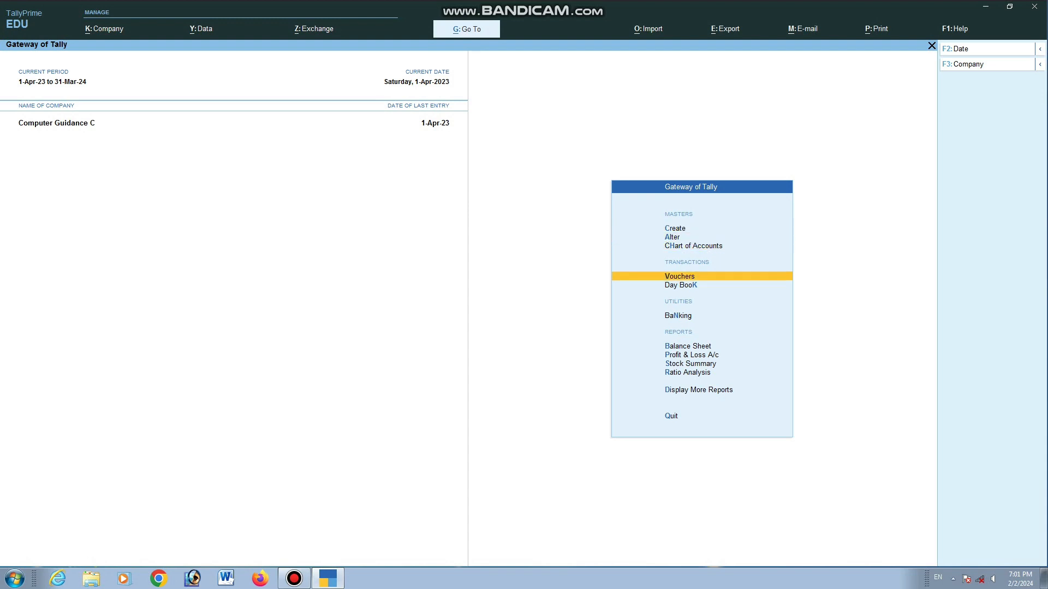
key("Return")
key("F2")
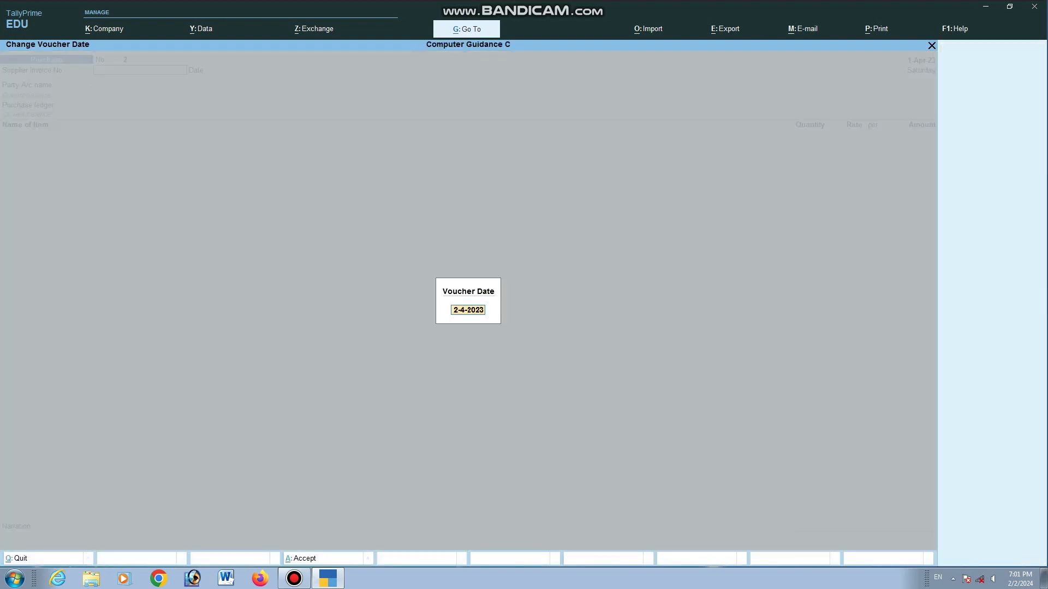
type("1-5-2023")
key("Return")
key("Return")
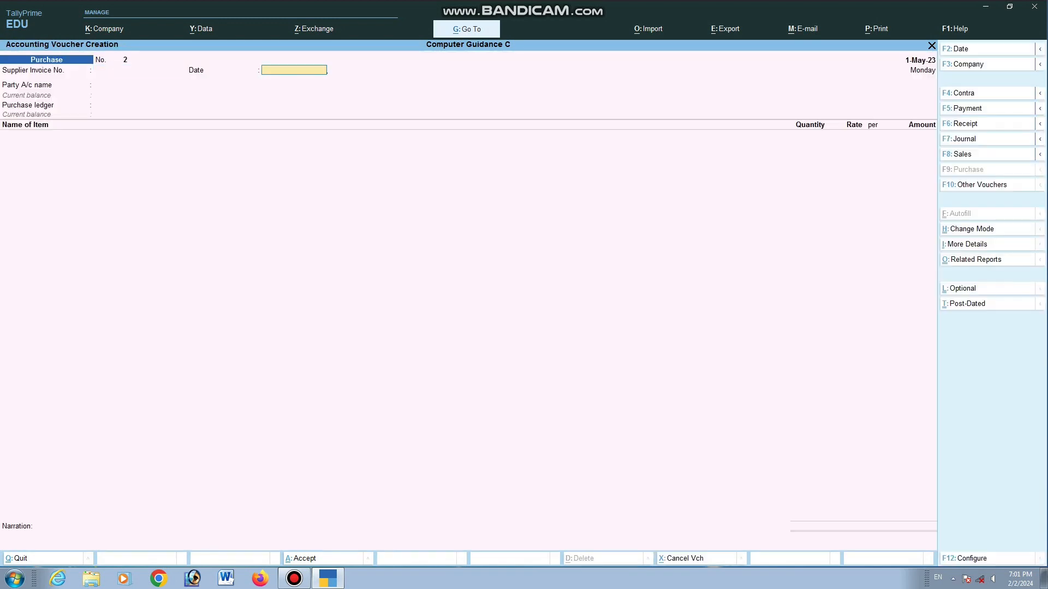
key("Return")
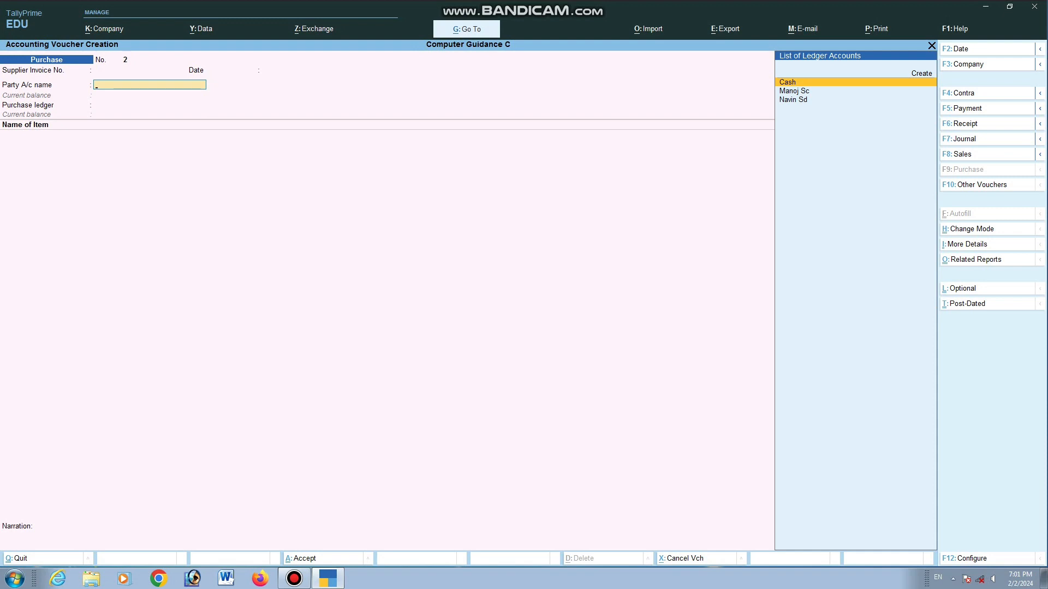
Step: Start a sales voucher for the new customer's account, with blank dispatch details and Sales as the sales ledger
key("F8")
key("Down")
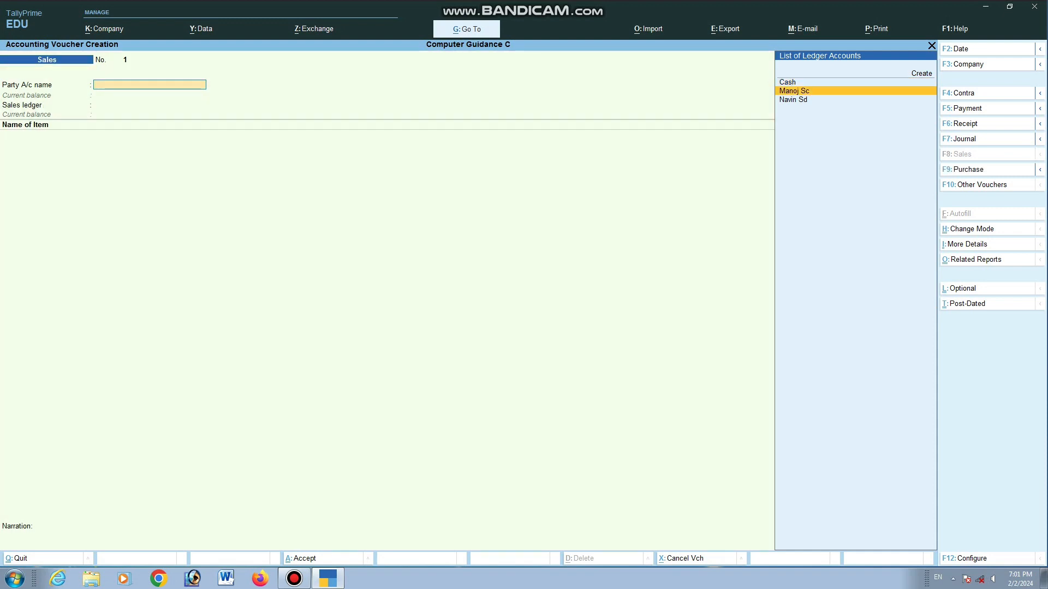
key("Down")
key("Return")
key("Return")
key("Return")
key("Return")
key("Return")
key("Return")
key("Return")
key("Return")
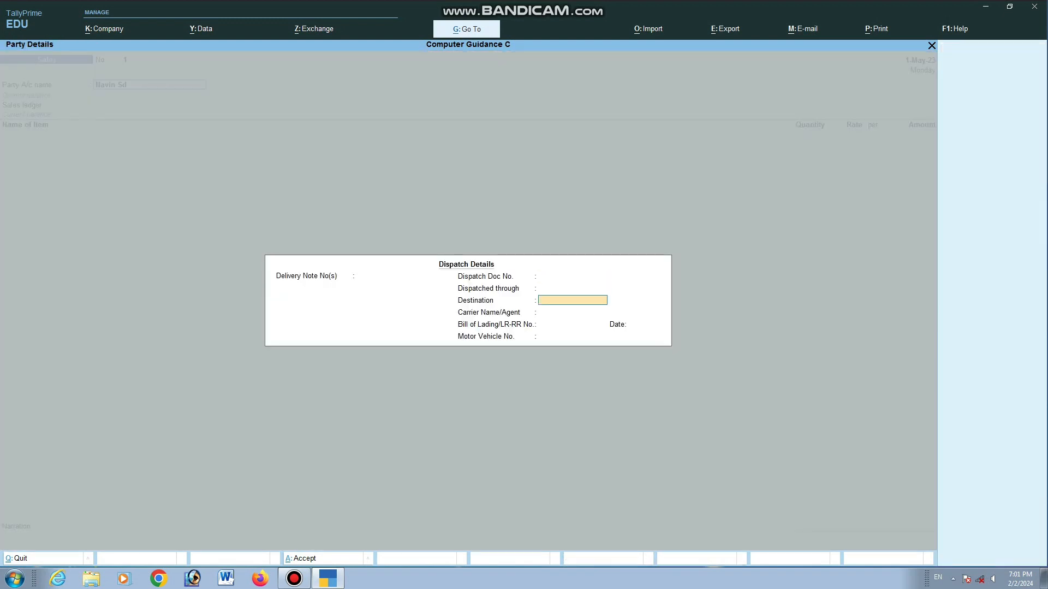
key("Return")
key("Return")
key("Return")
key("Return")
key("Return")
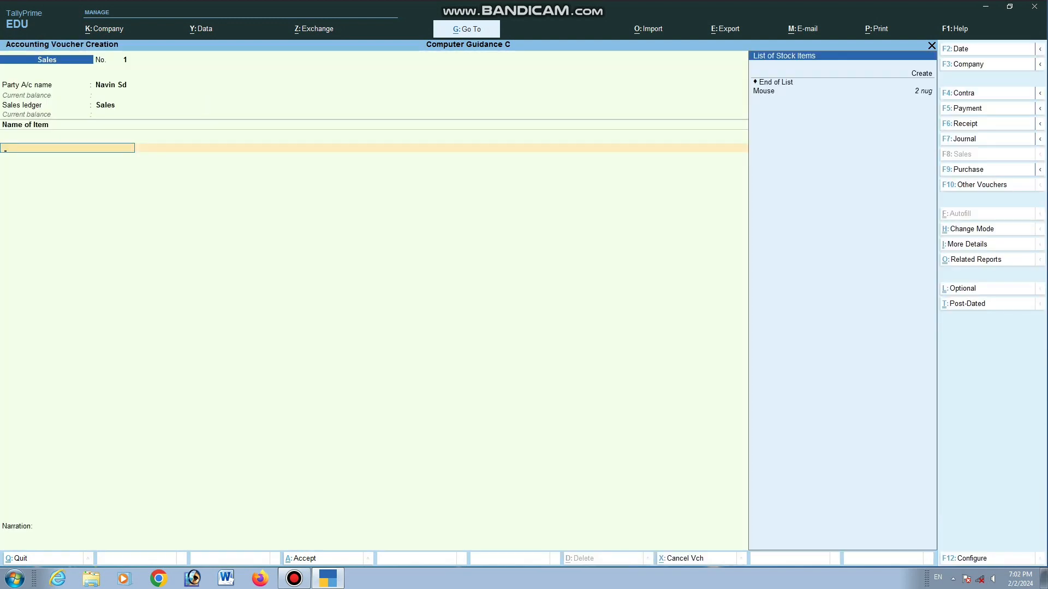
Step: Add the stock item Mouse to the sales voucher with quantity 1 nug at a rate of 600
key("Down")
key("Down")
key("Down")
key("Return")
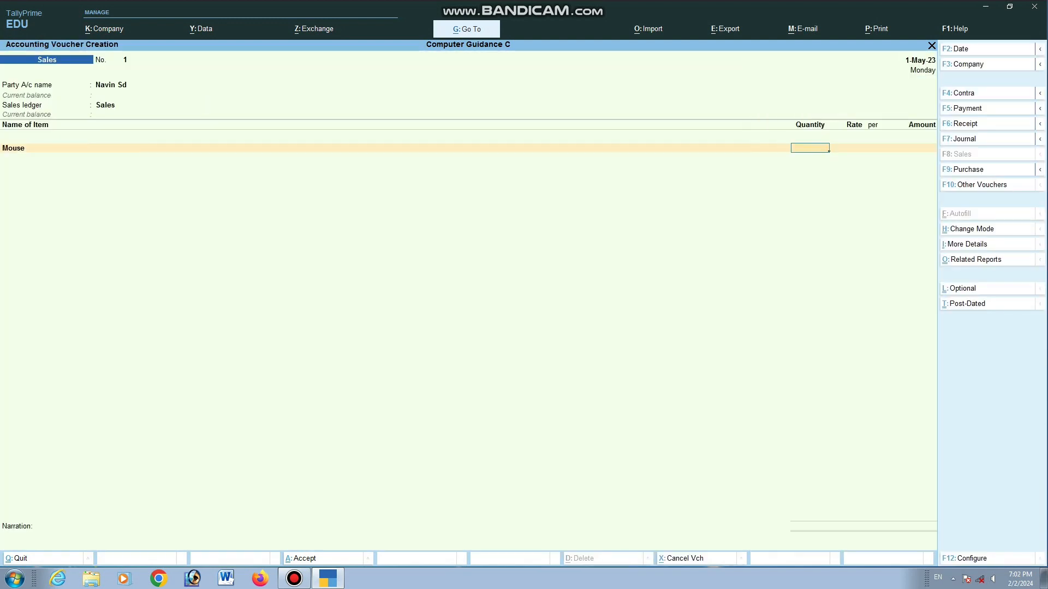
key("Return")
type("500")
key("BackSpace")
key("BackSpace")
key("BackSpace")
type("600")
key("Return")
key("Return")
key("Return")
key("Return")
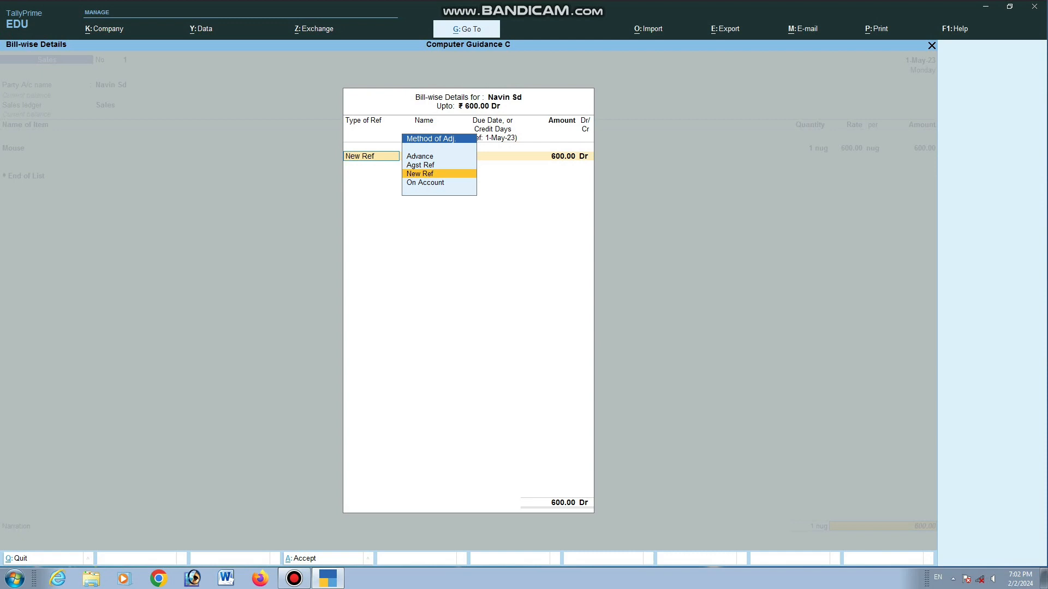
Step: Examine the available bill reference types: Advance, Agst Ref, New Ref and On Account
key("Up")
key("Up")
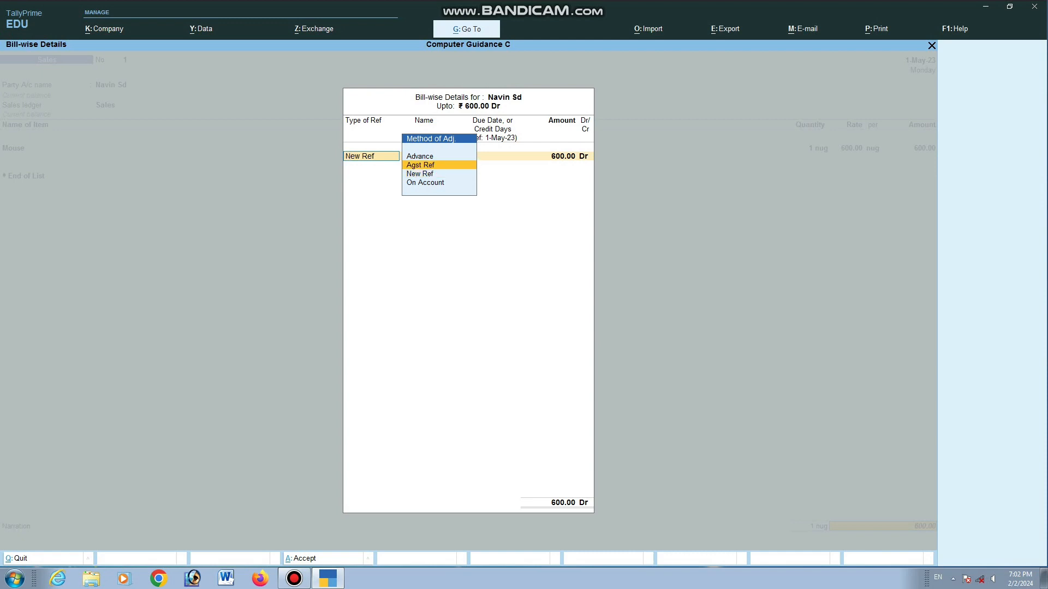
key("Down")
key("Down")
key("Down")
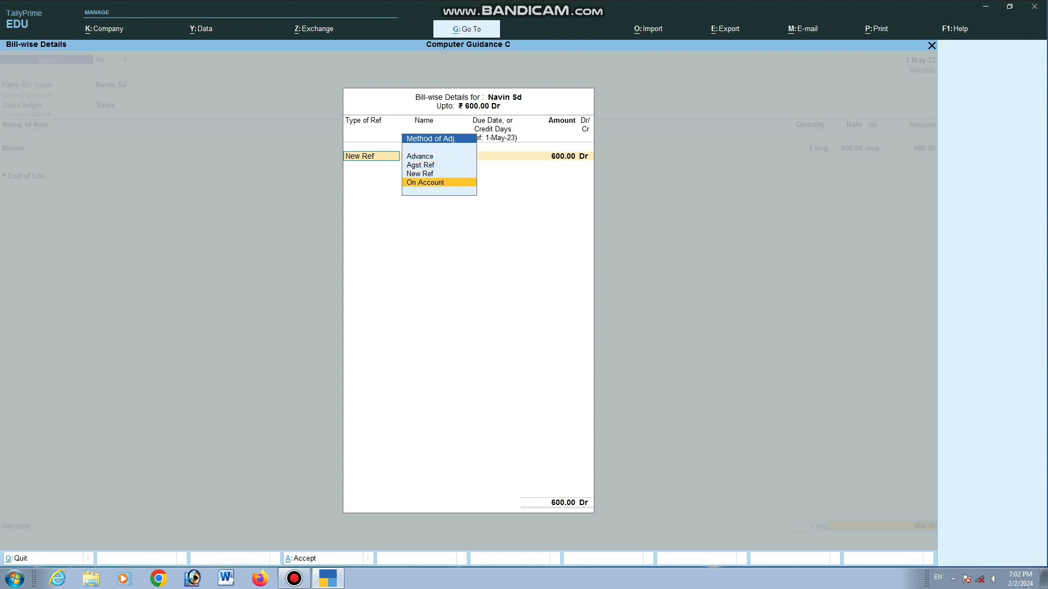
key("Up")
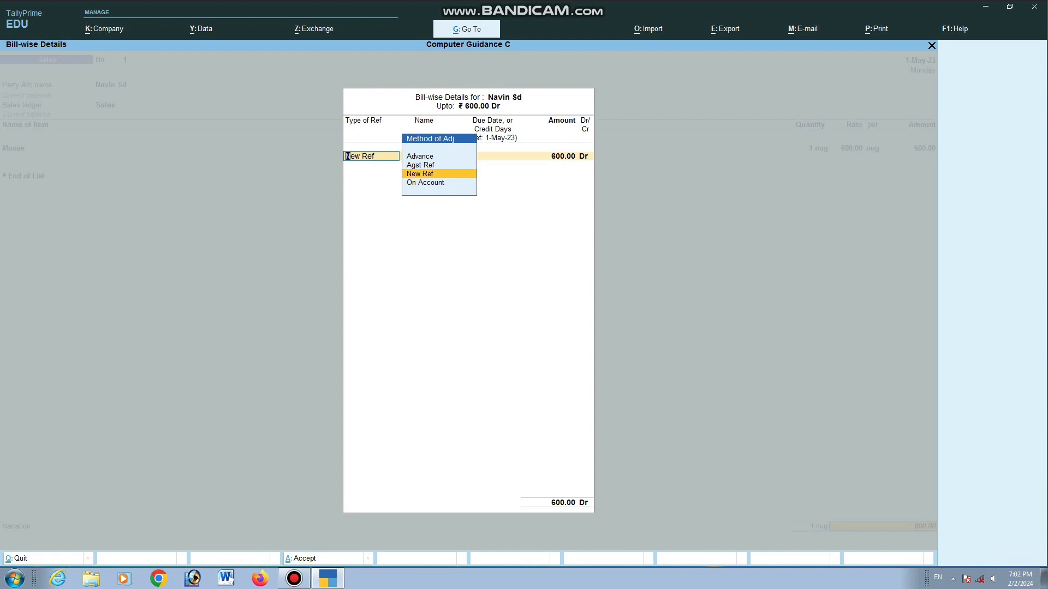
key("Up")
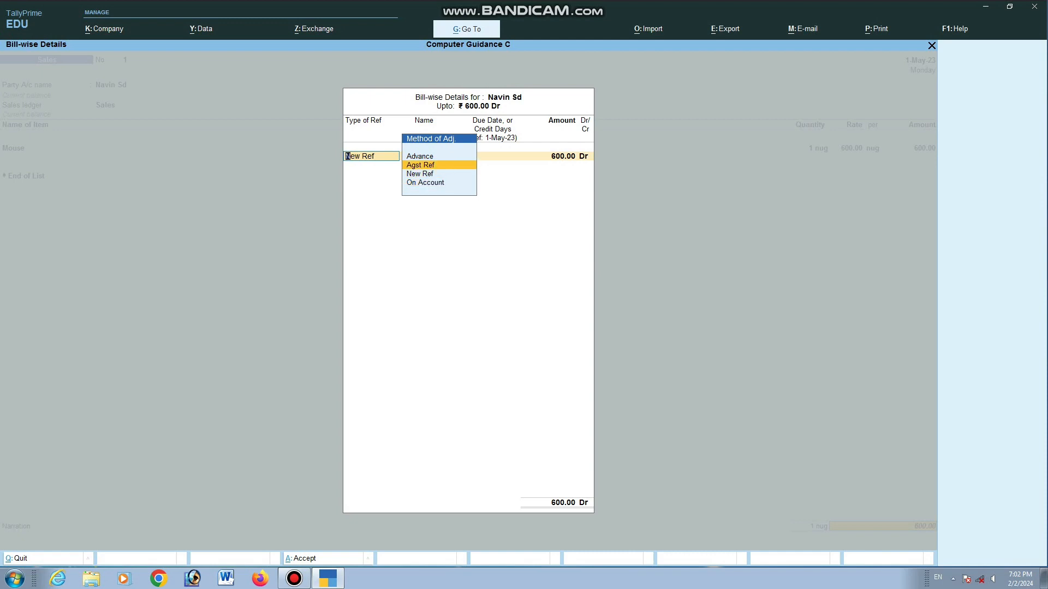
key("Down")
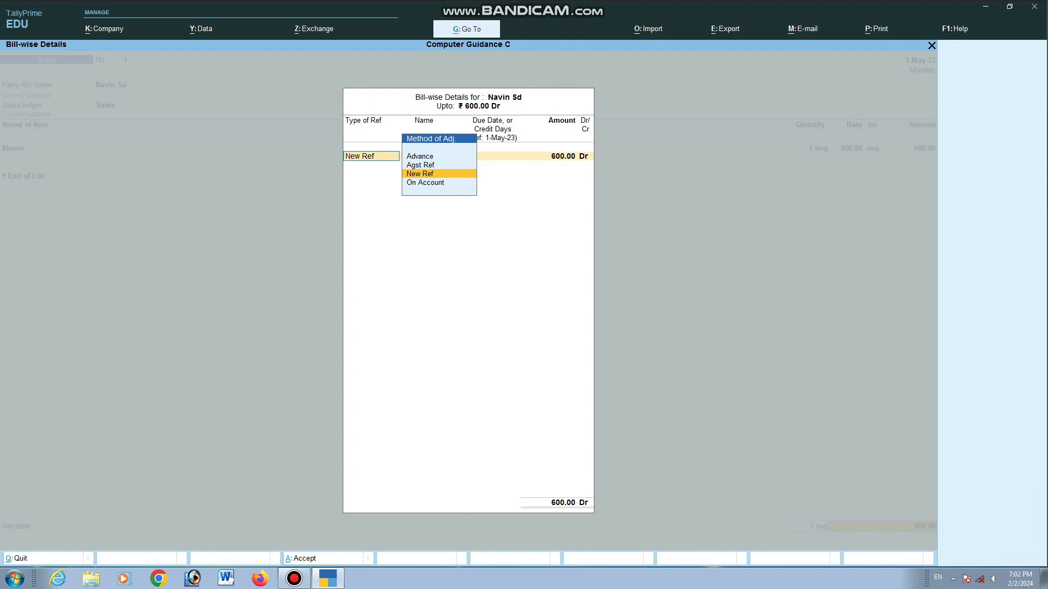
Step: Allocate the full 600.00 Dr to a New Ref bill named 01, leaving the credit period blank
key("Return")
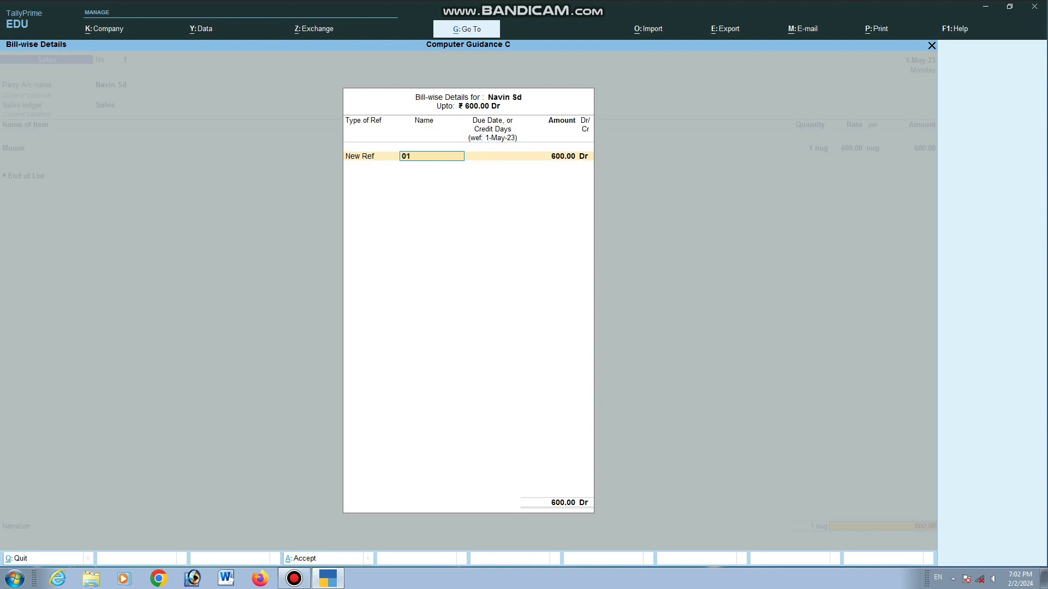
key("Return")
key("Return")
key("Return")
key("Return")
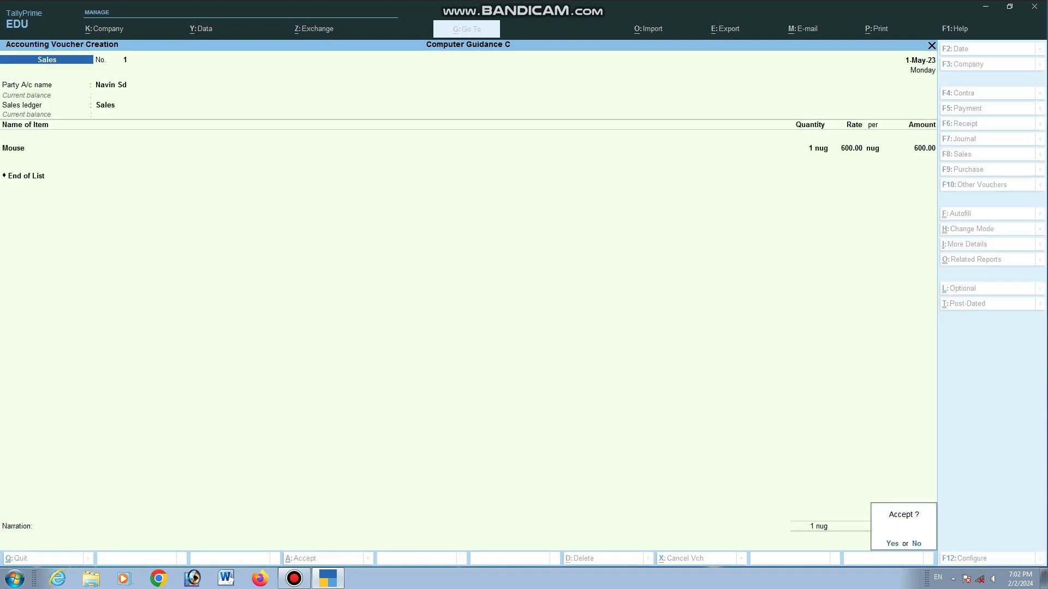
Step: Return to the bill-wise details, re-enter New Ref 01 for 600.00 Dr, and save the sales voucher without a narration
key("BackSpace")
key("BackSpace")
key("Return")
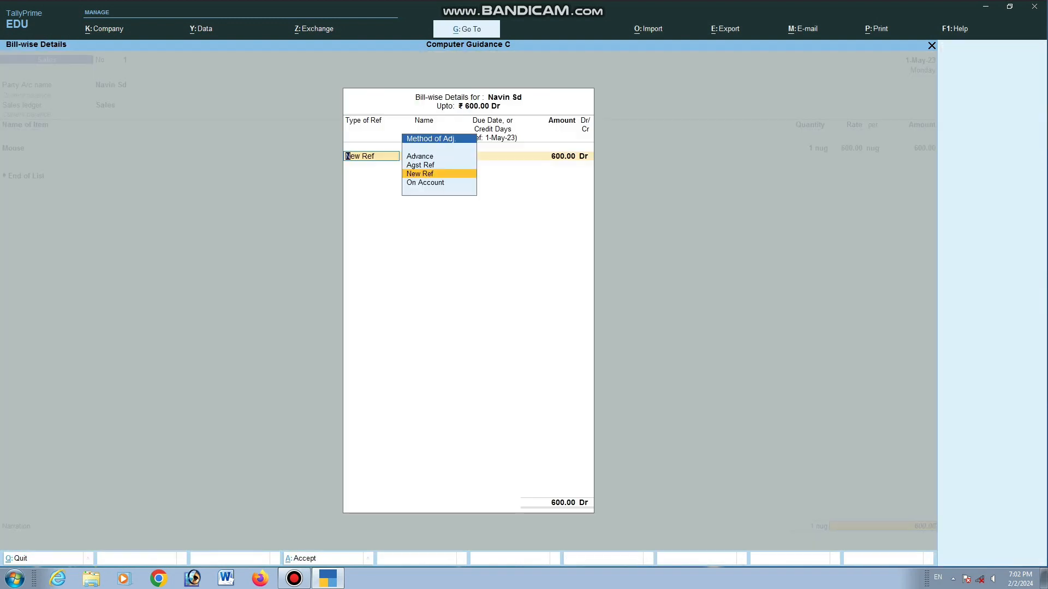
key("Return")
type("01")
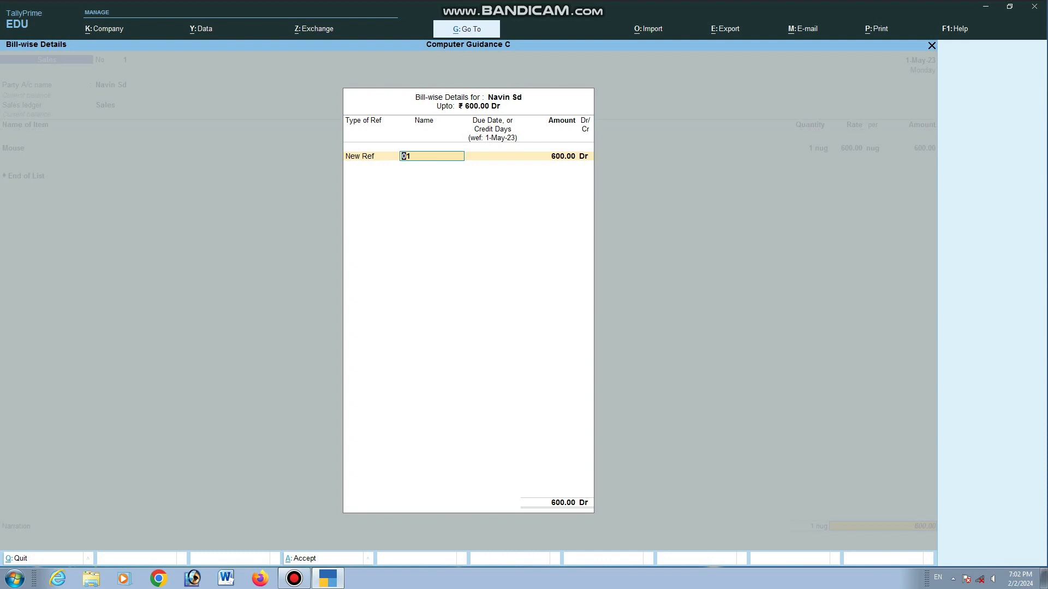
key("Return")
key("Return")
key("Return")
key("Return")
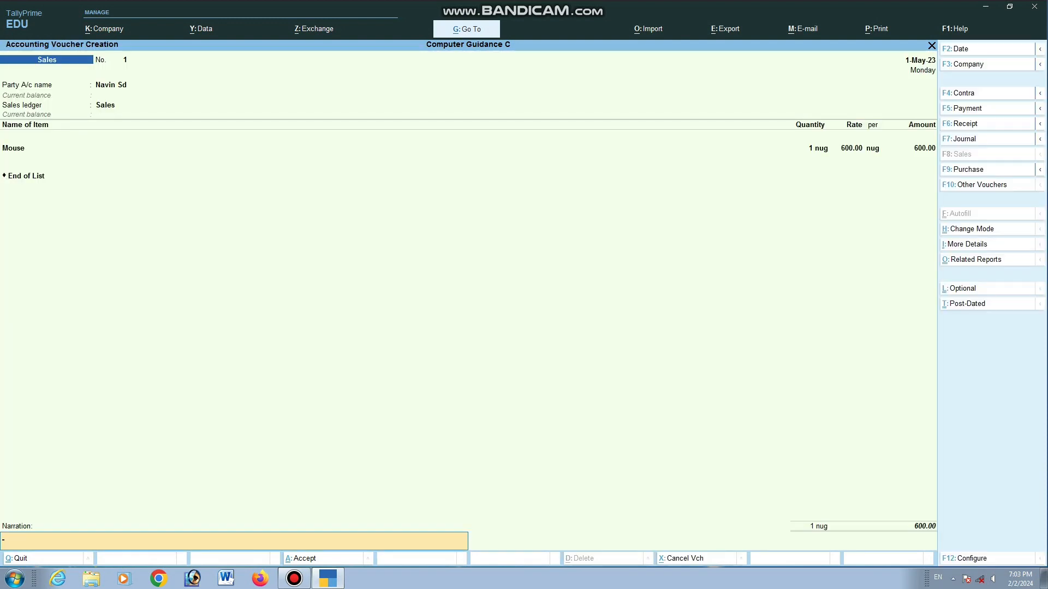
key("Return")
key("Return")
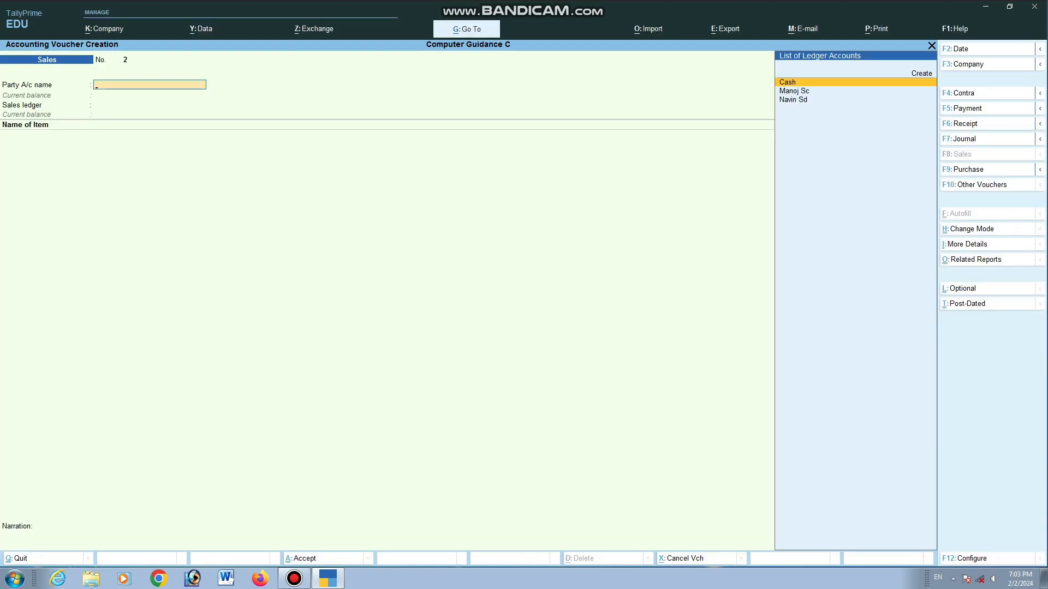
Step: Set the date of the second sales voucher to 1-6-2023
key("F2")
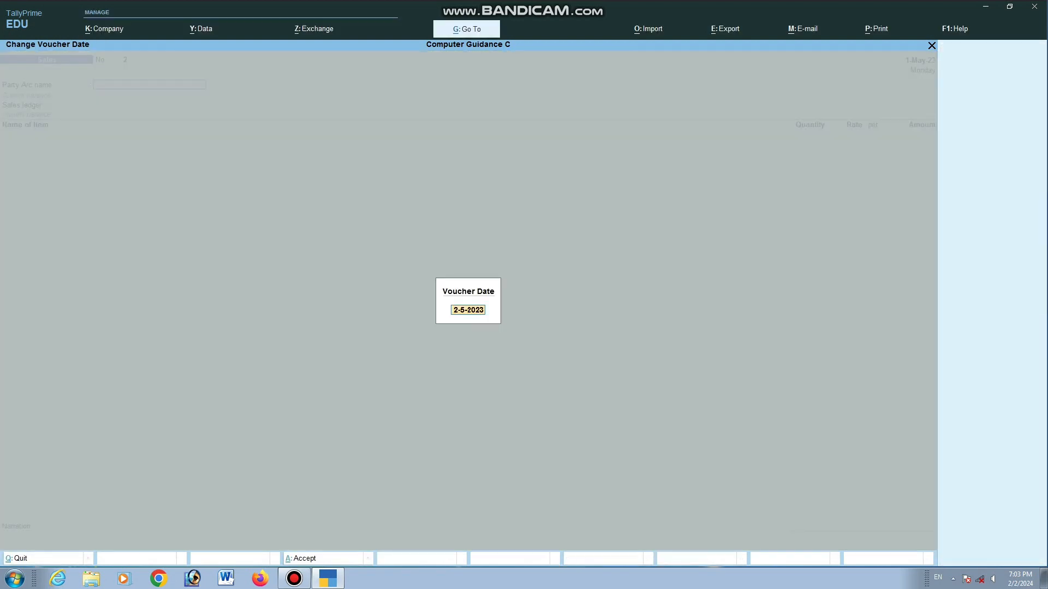
type("1-6-2023")
key("Return")
key("Return")
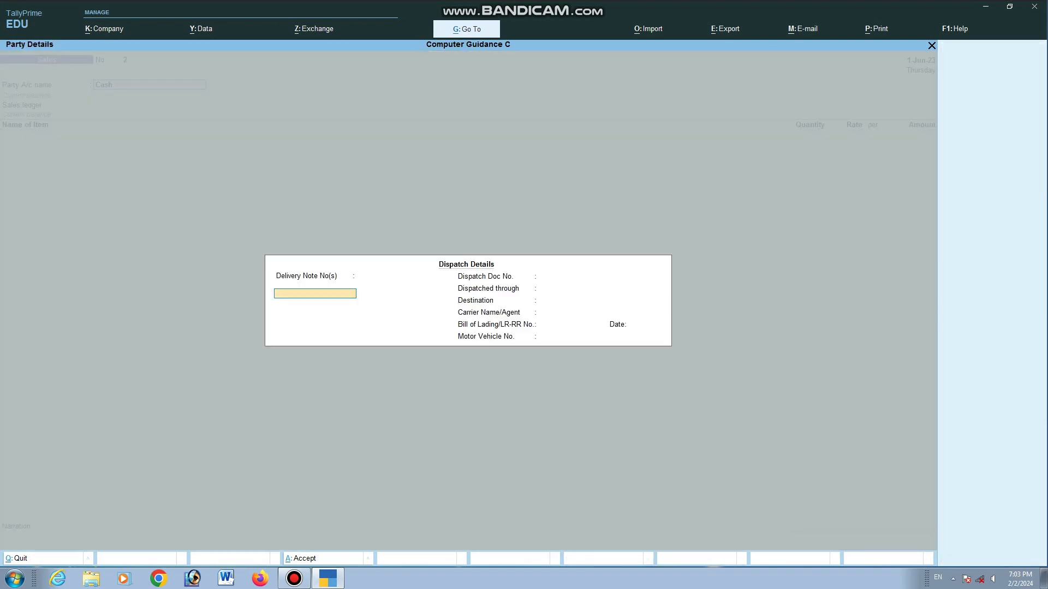
key("Escape")
Step: Choose the same customer as party with blank dispatch details and default party details, using Sales as the sales ledger
key("Down")
key("Down")
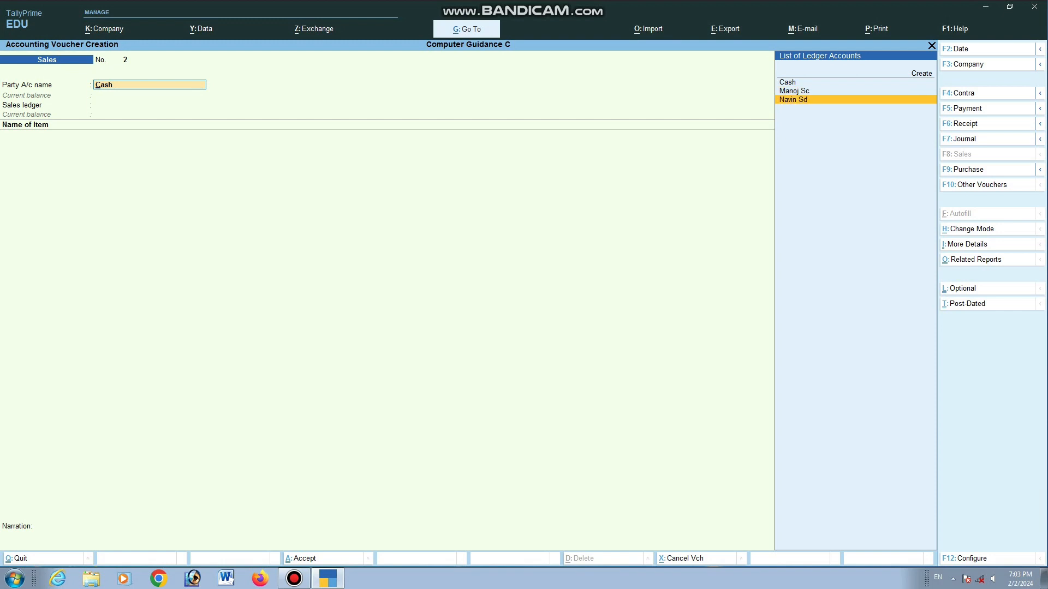
key("Return")
key("Return")
key("Return")
key("Return")
key("Return")
key("Return")
key("Return")
key("Return")
key("Return")
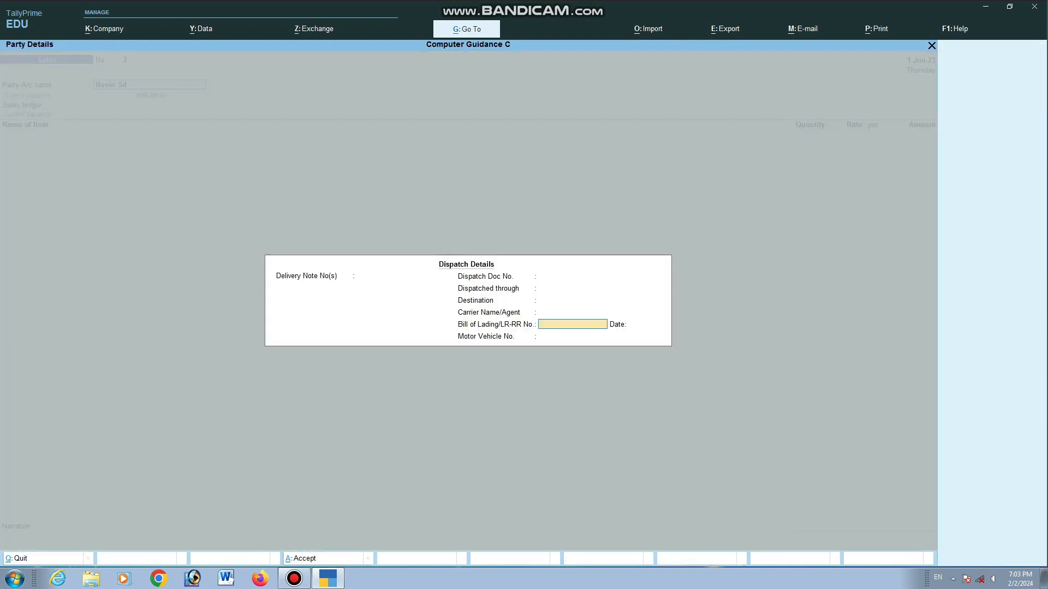
key("Return")
key("Return")
key("Return")
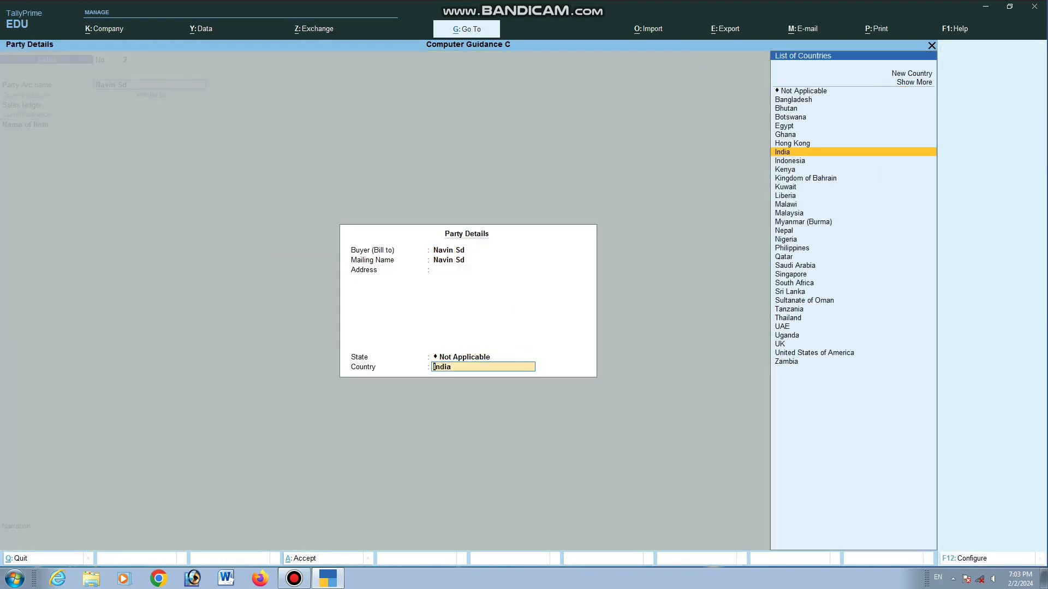
key("Return")
key("Return")
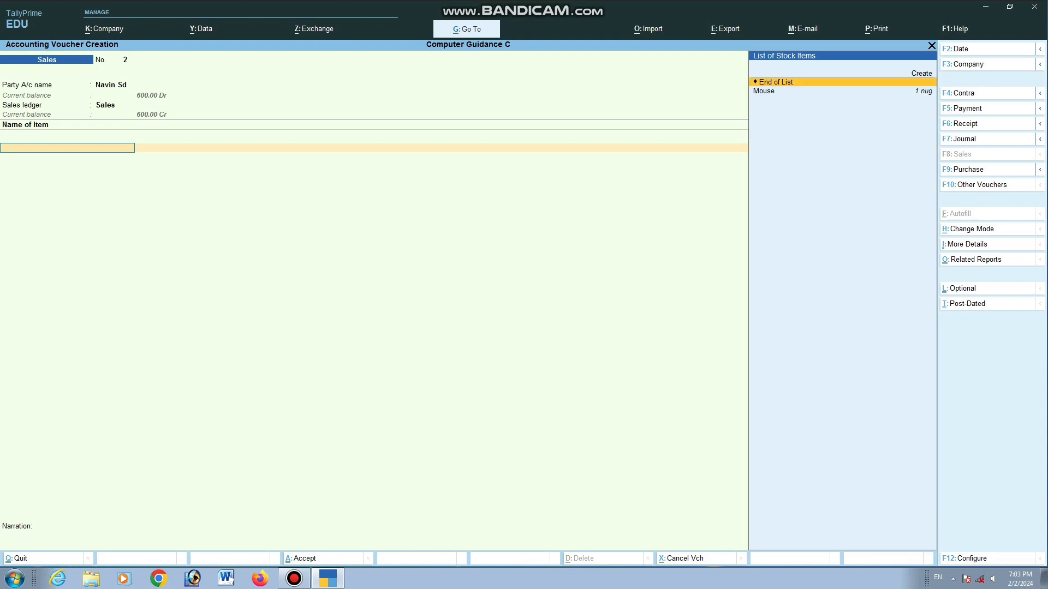
Step: Add the stock item Mouse to the voucher with quantity 1 nug at a rate of 550
key("Down")
key("Return")
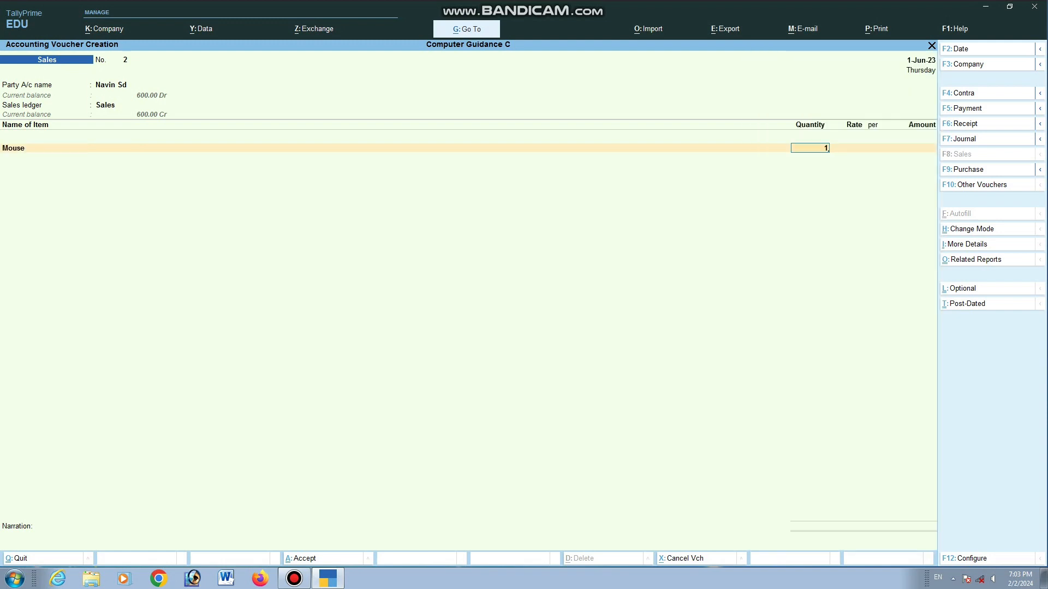
key("Return")
key("Return")
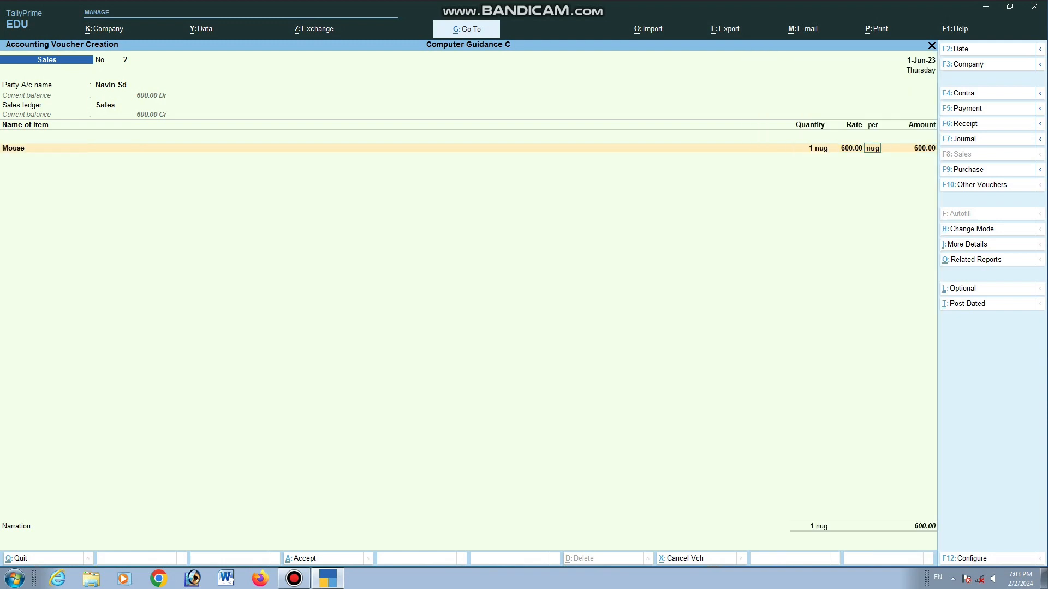
key("BackSpace")
type("5")
key("Return")
key("Return")
key("Return")
key("Return")
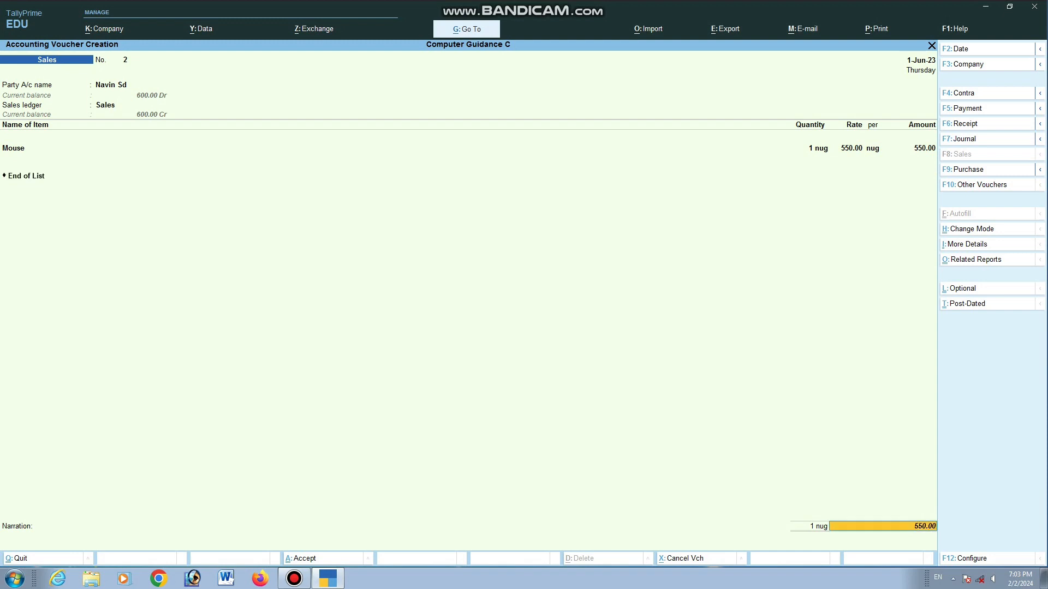
Step: Allocate the 550.00 Dr to a New Ref bill named 2 and save the second sales voucher
key("Return")
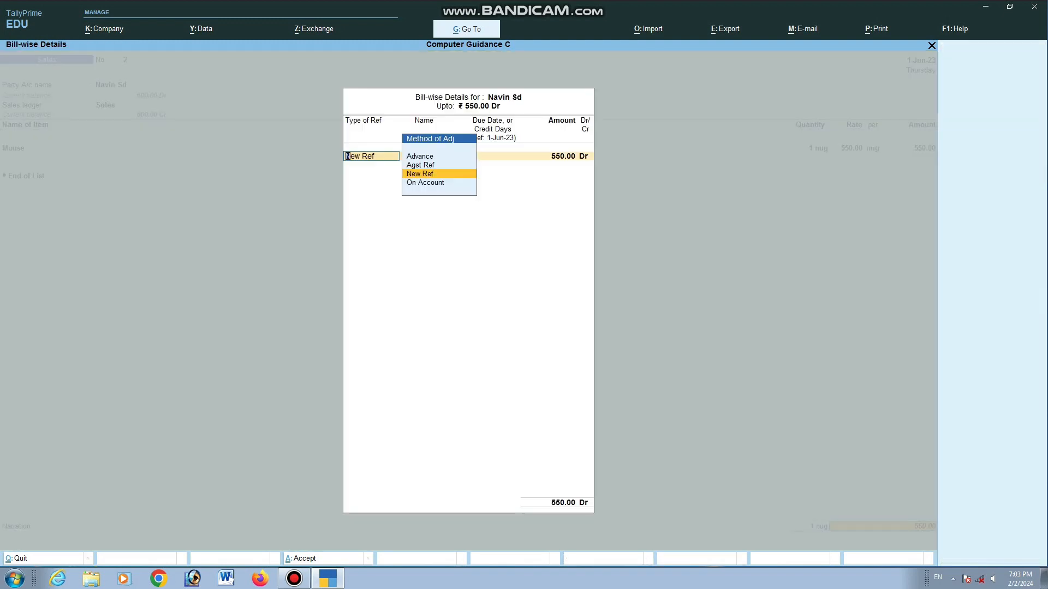
key("Return")
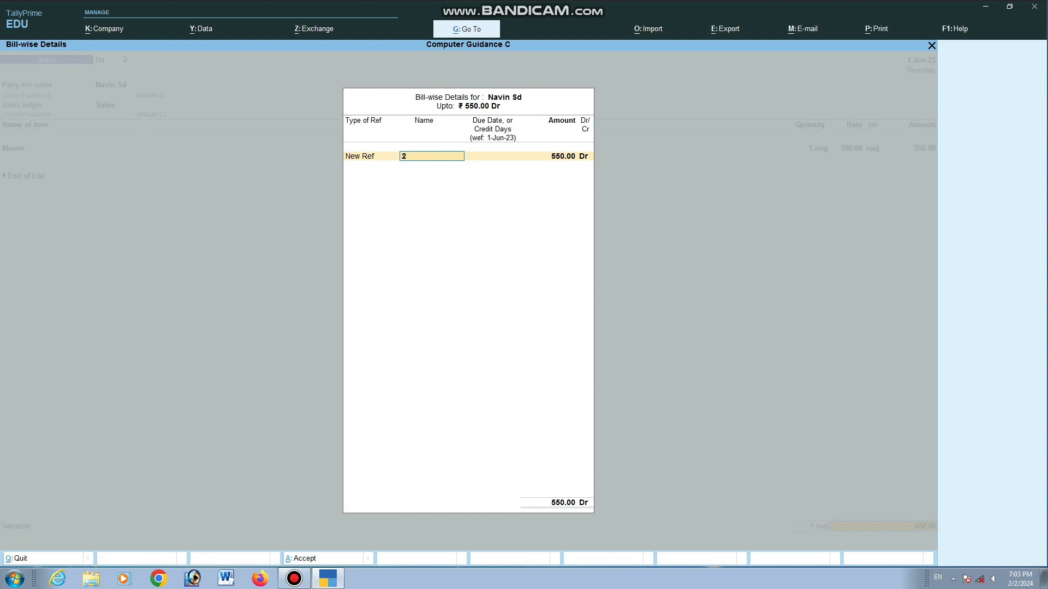
key("Return")
key("Return")
key("Return")
key("Return")
key("Return")
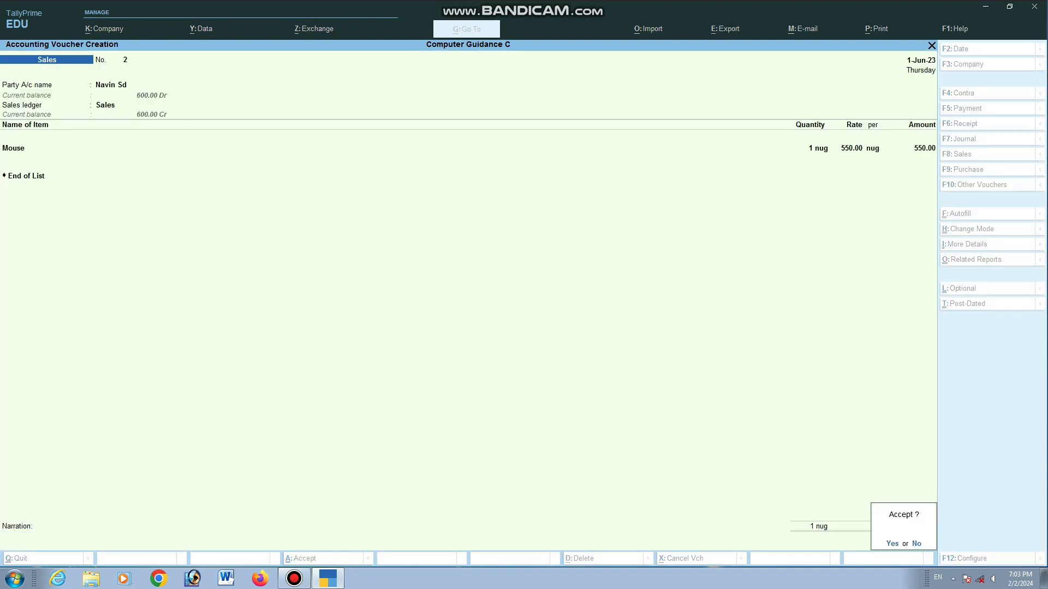
key("y")
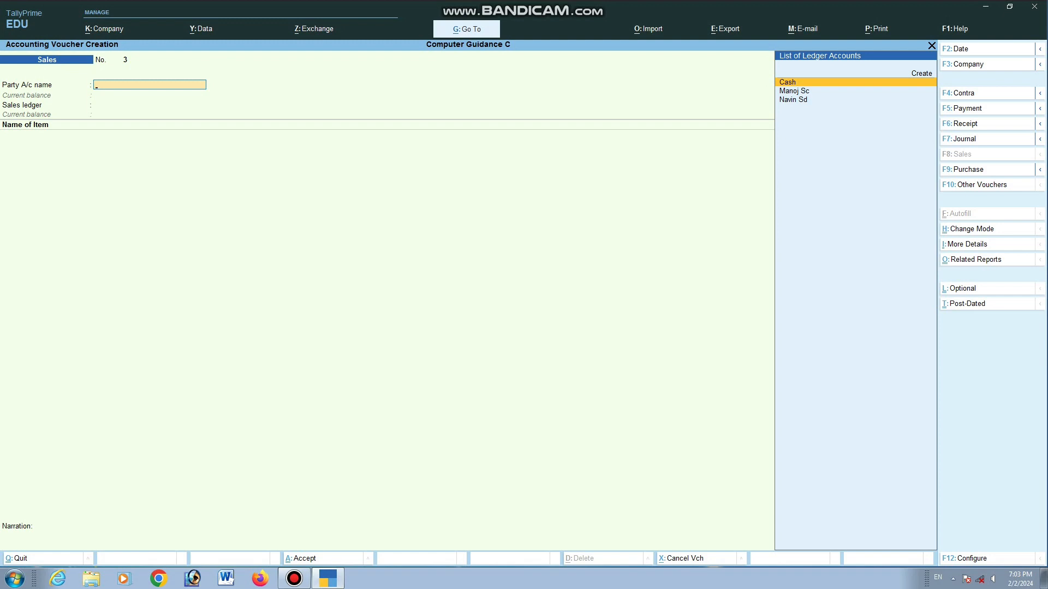
Step: Examine the customer's outstanding balance by drilling from the Balance Sheet through Current Assets into Sundry Debtors, and return to the Gateway of Tally
key("Escape")
key("Down")
key("Down")
key("Down")
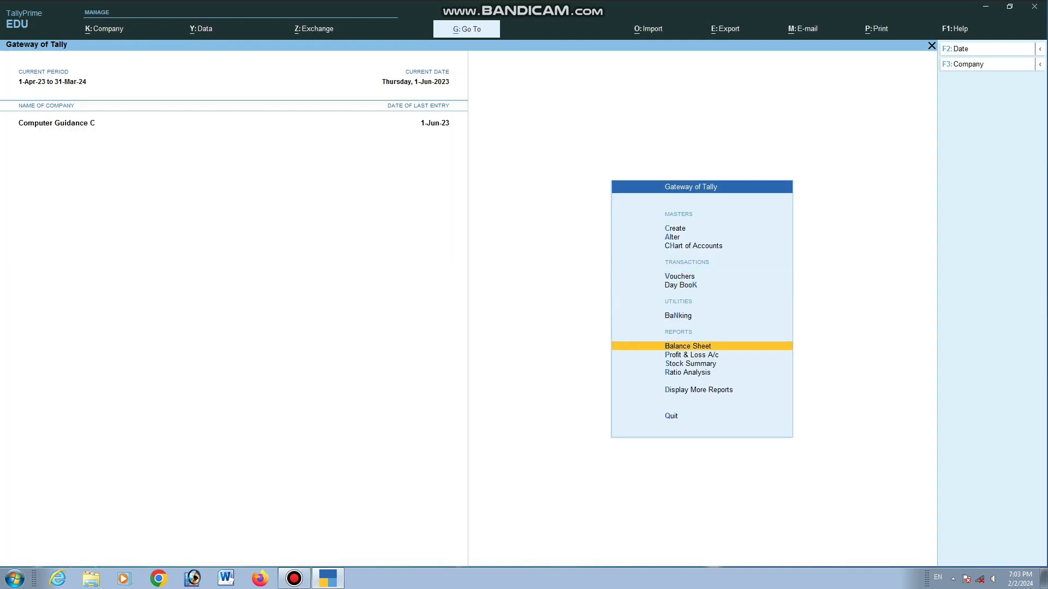
key("Return")
key("Right")
key("Return")
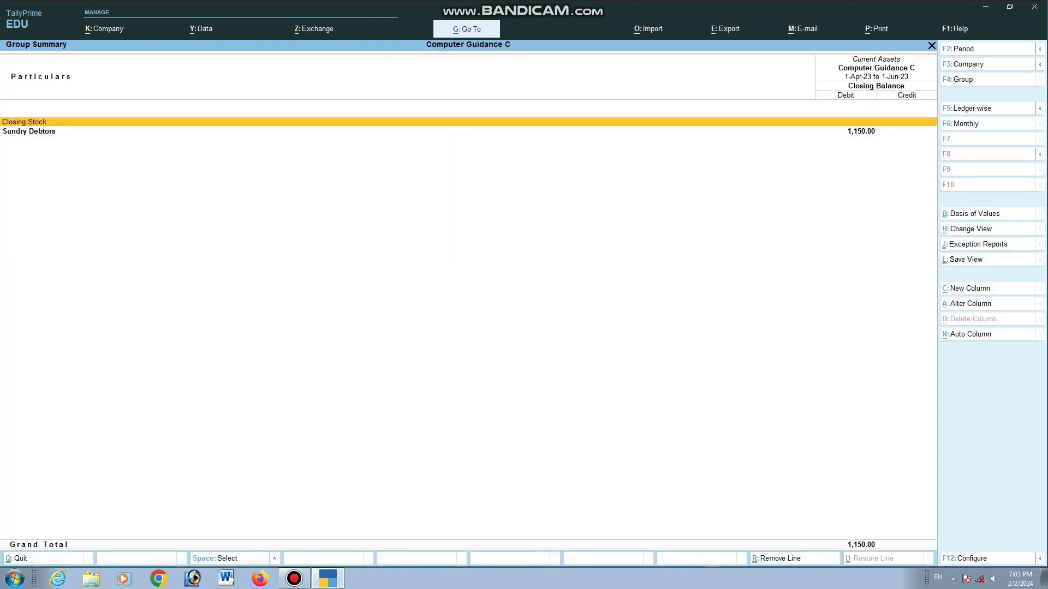
key("Down")
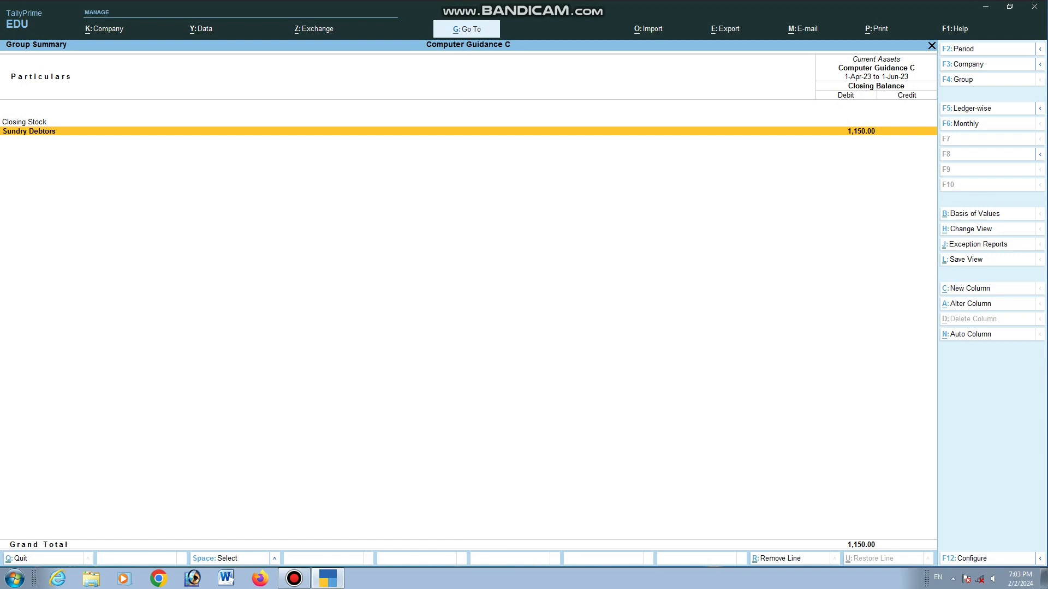
key("Return")
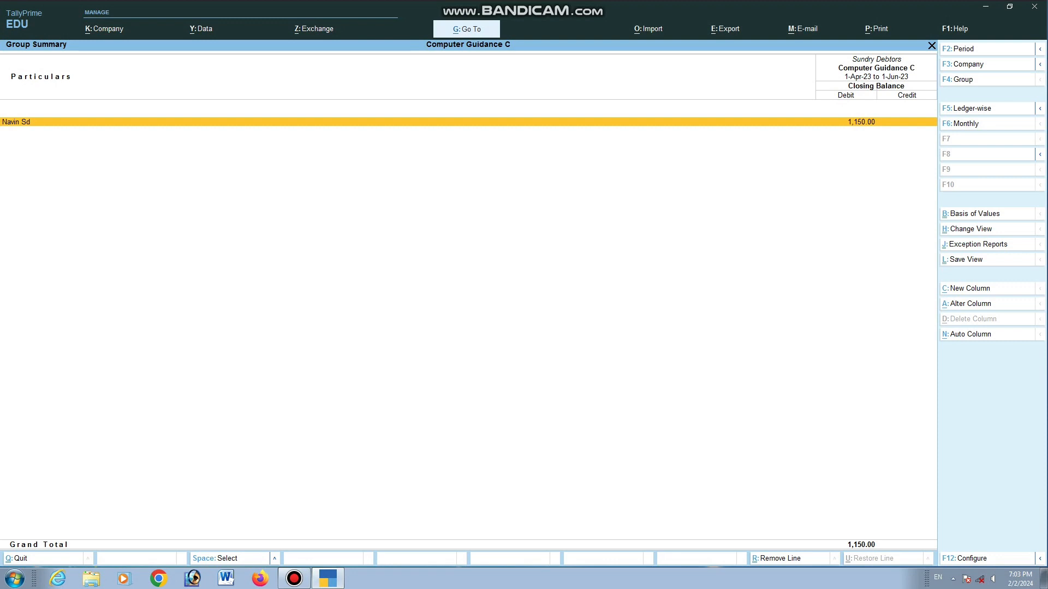
key("Escape")
key("Escape")
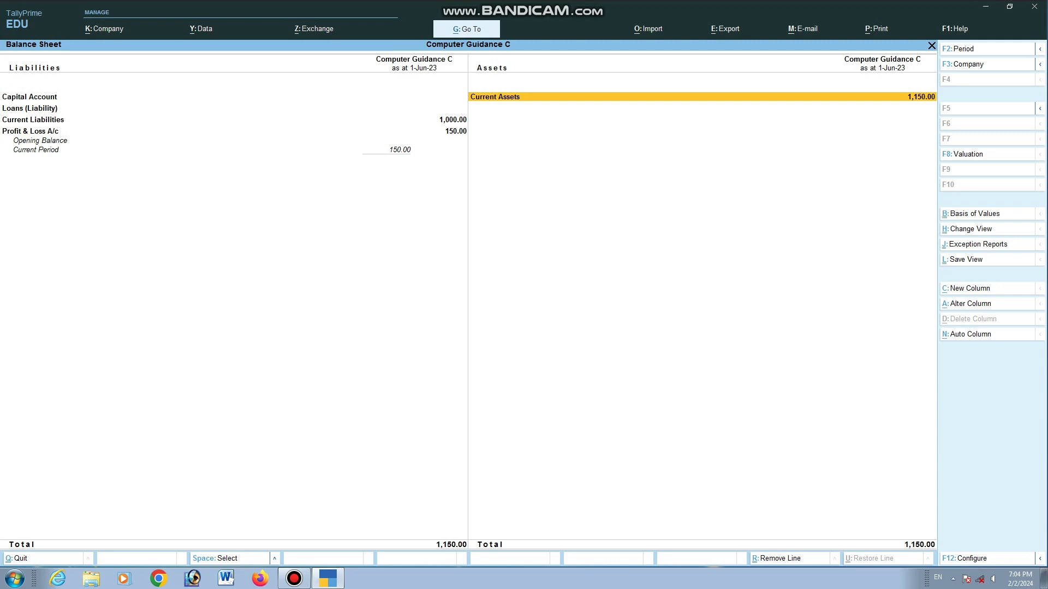
key("Escape")
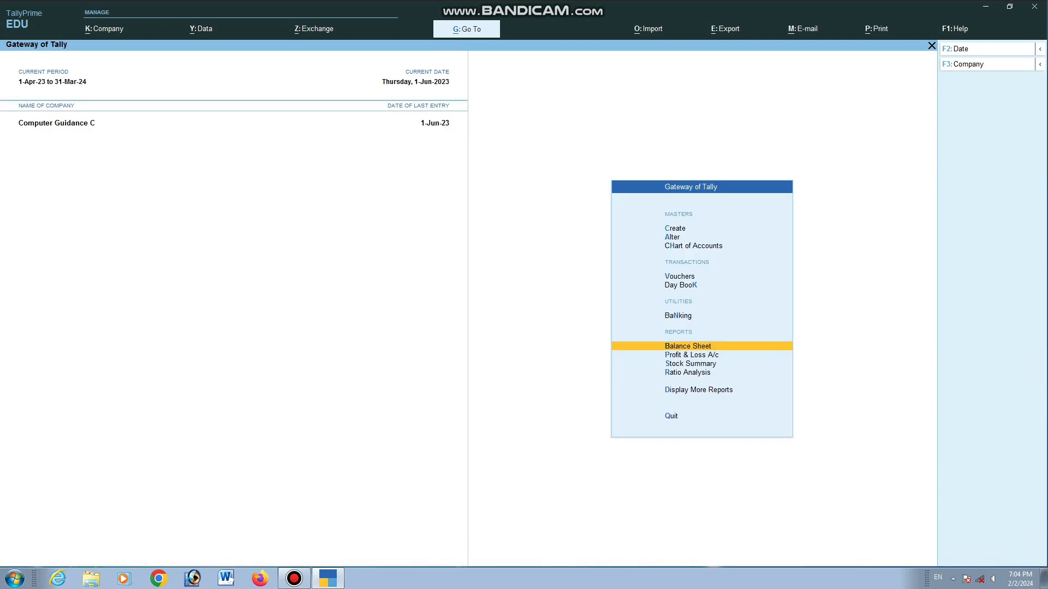
Step: Open voucher entry and start a receipt voucher with Cash as the account
key("Escape")
key("Escape")
key("Down")
key("Down")
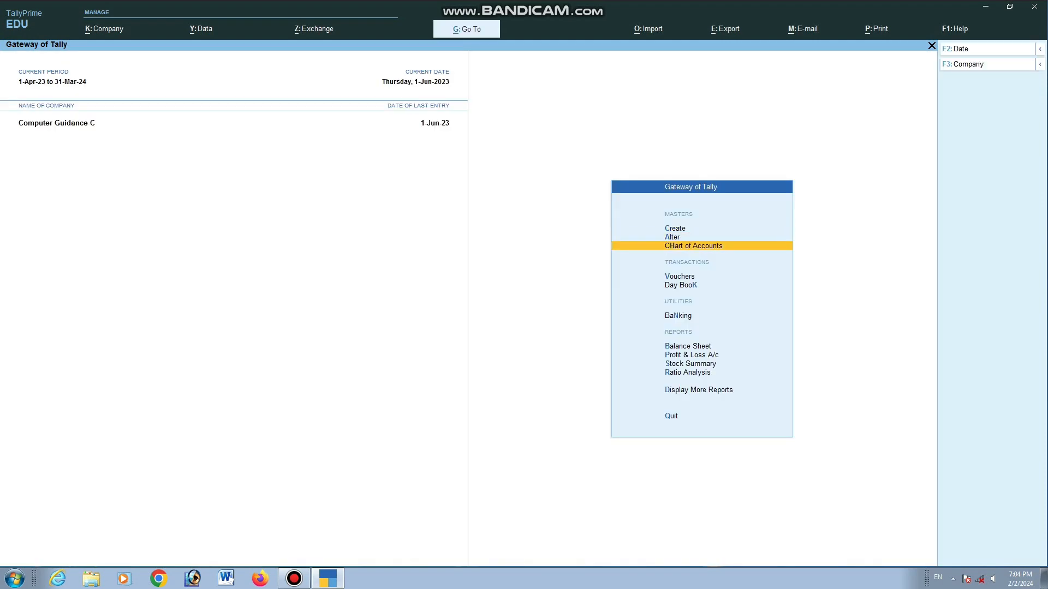
key("Down")
key("Return")
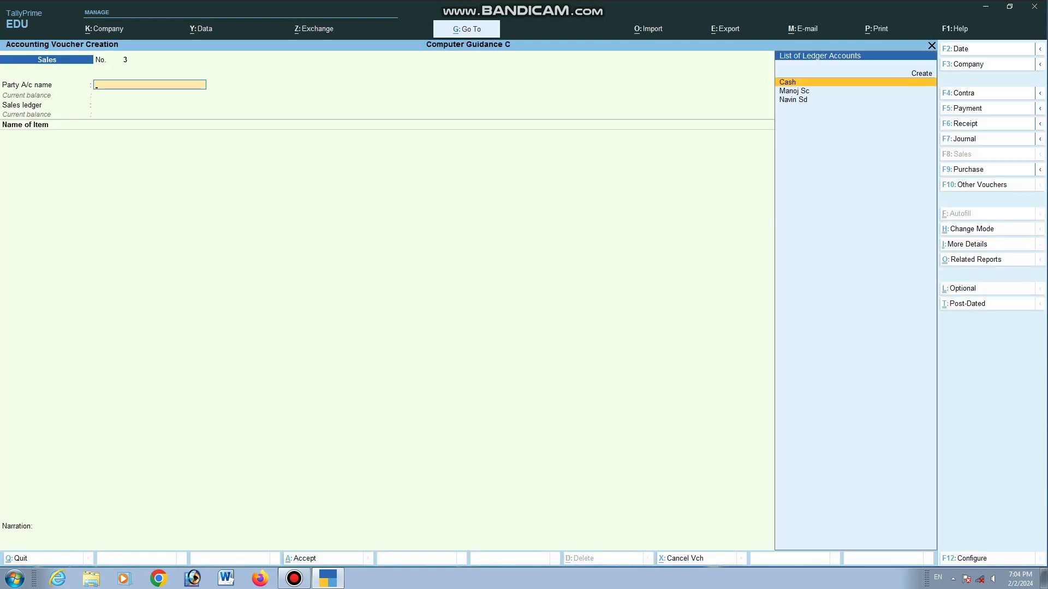
key("F6")
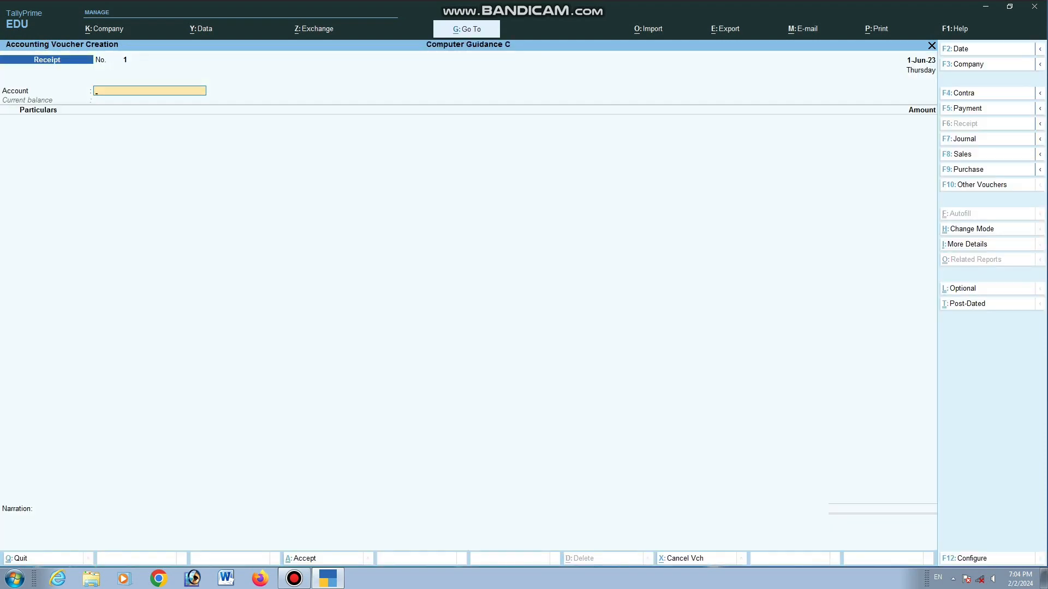
key("Return")
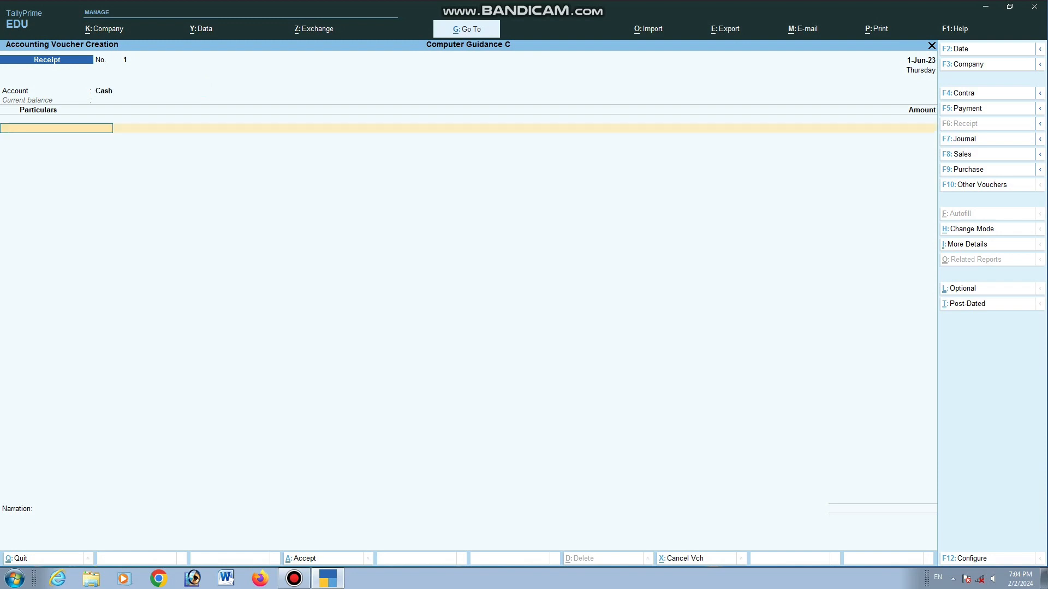
Step: Select the Sundry Debtors customer's ledger as the receipt's particulars and bring up its bill-wise details
key("Down")
key("Down")
key("Down")
key("Down")
key("Down")
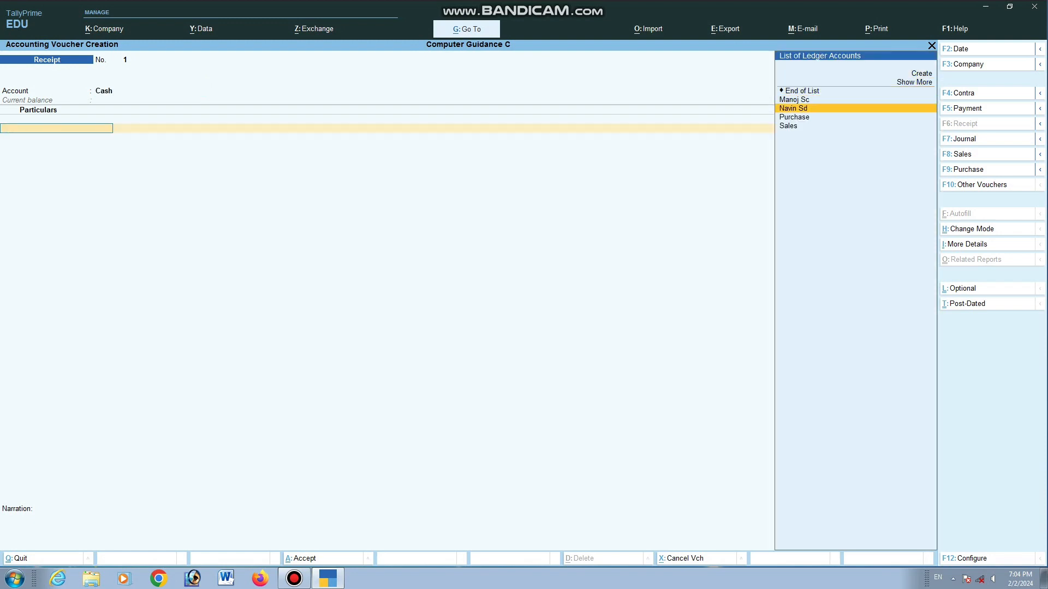
key("Up")
key("Return")
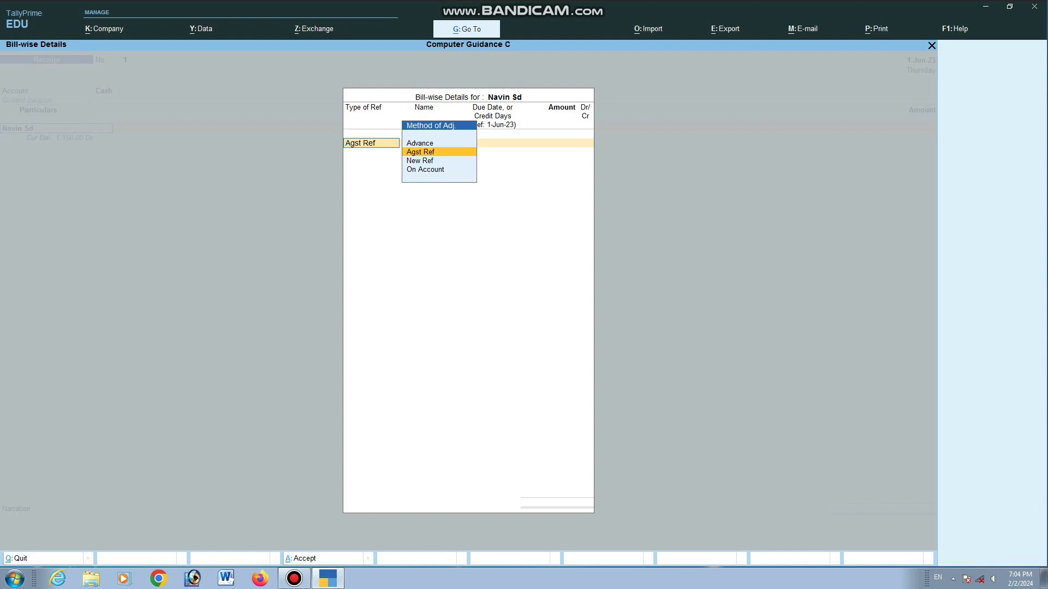
Step: Allocate 600.00 Cr of the receipt as Agst Ref to pending bill 01
key("Return")
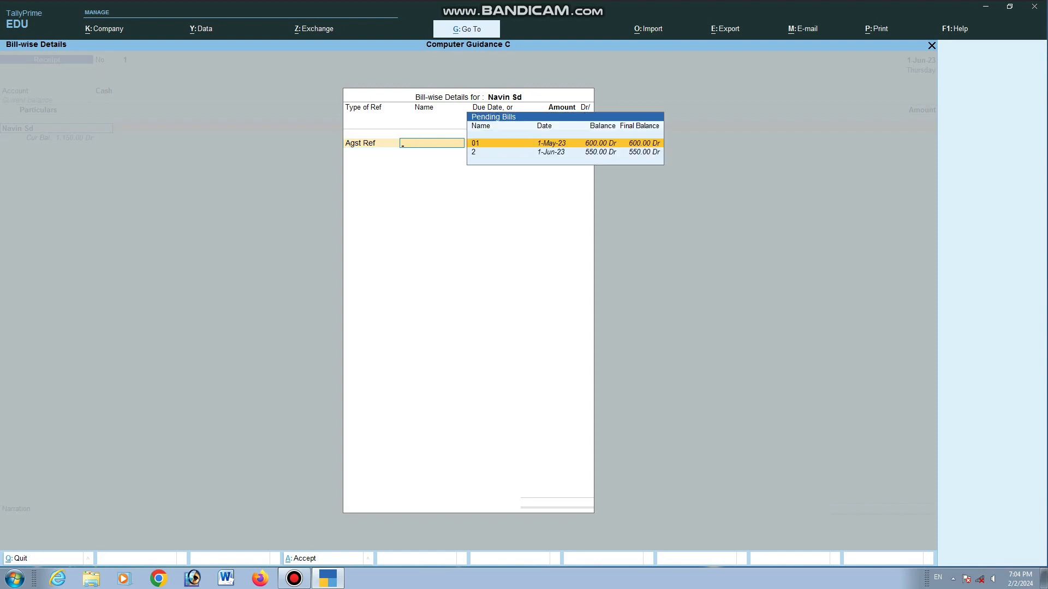
key("Return")
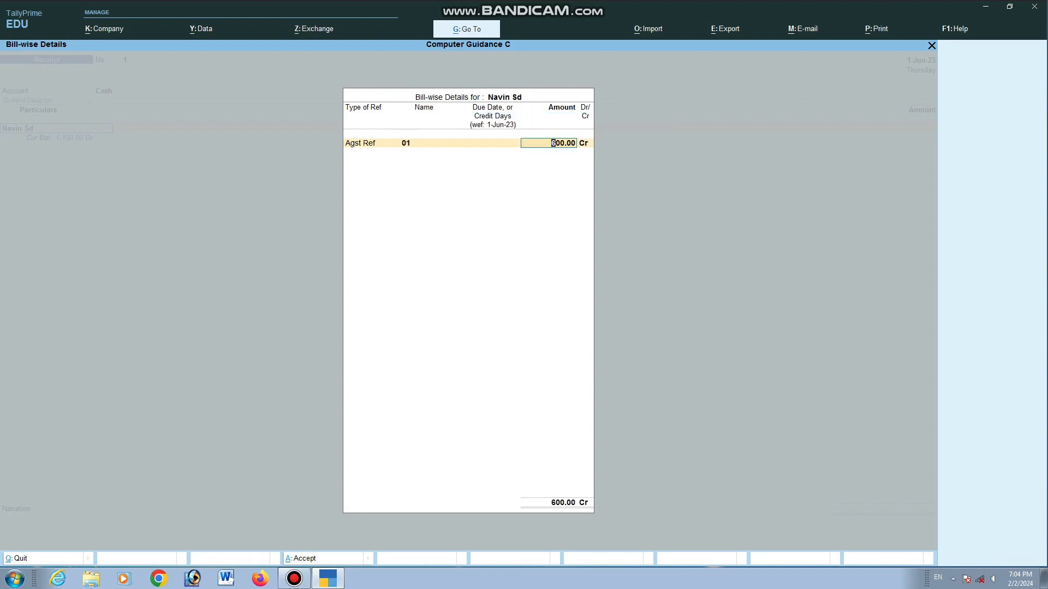
type("500")
key("BackSpace")
key("BackSpace")
key("BackSpace")
key("BackSpace")
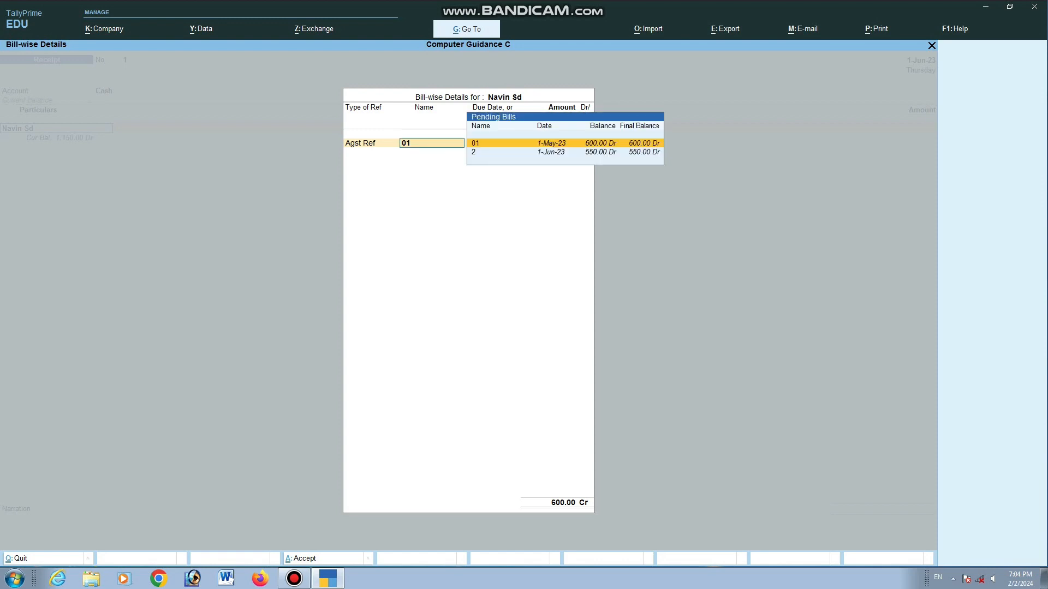
type("600")
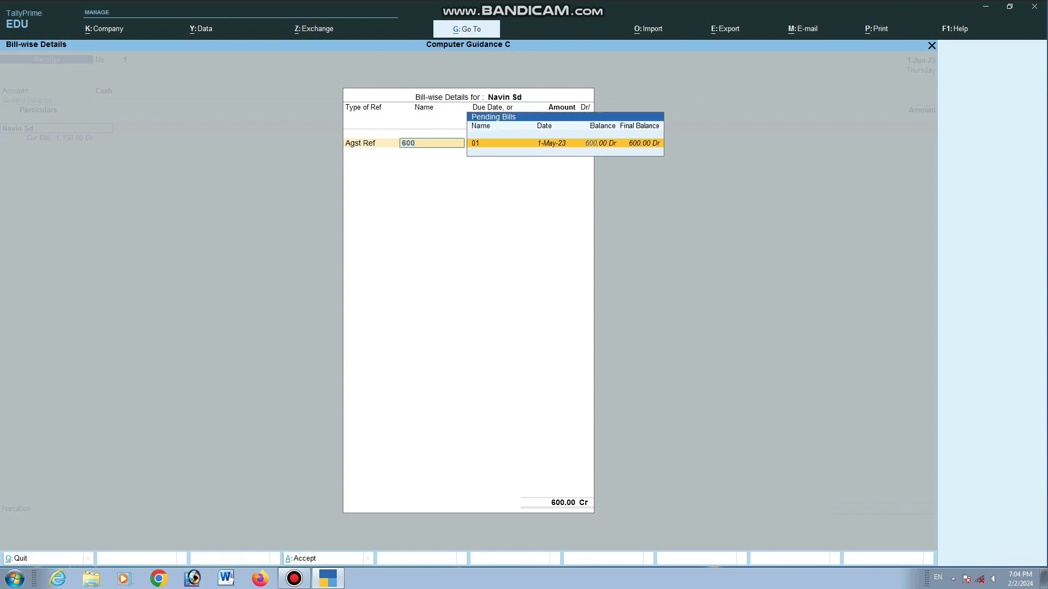
key("BackSpace")
key("BackSpace")
key("Return")
key("Return")
key("Return")
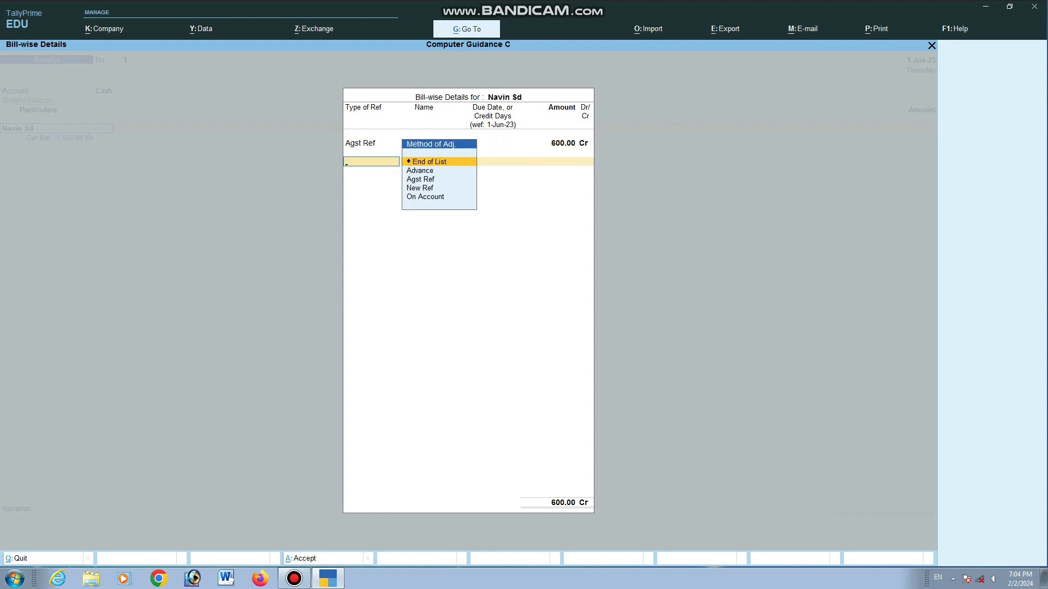
key("Down")
key("Down")
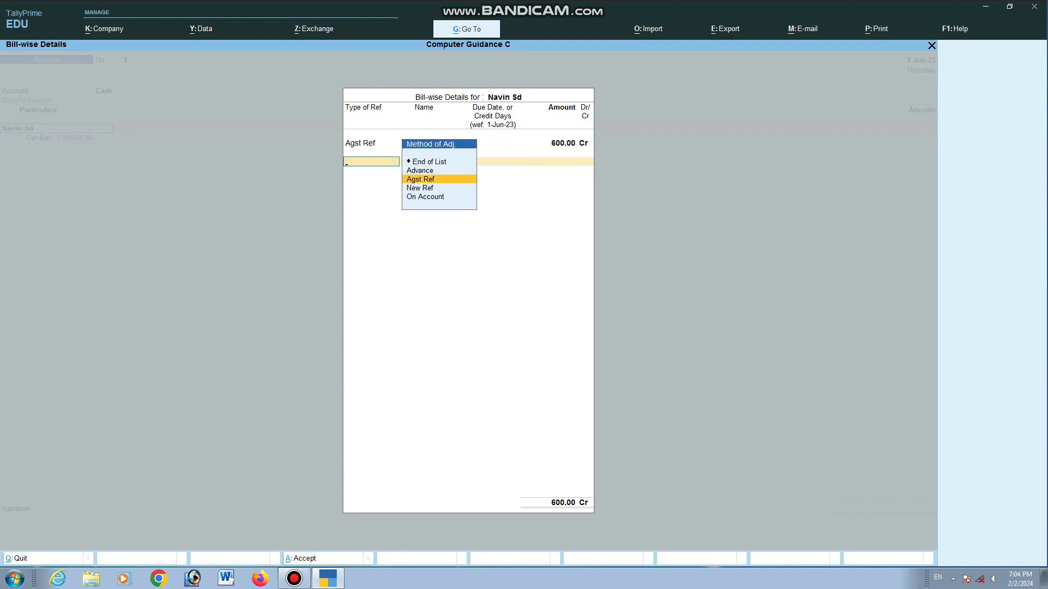
key("BackSpace")
key("BackSpace")
key("BackSpace")
key("BackSpace")
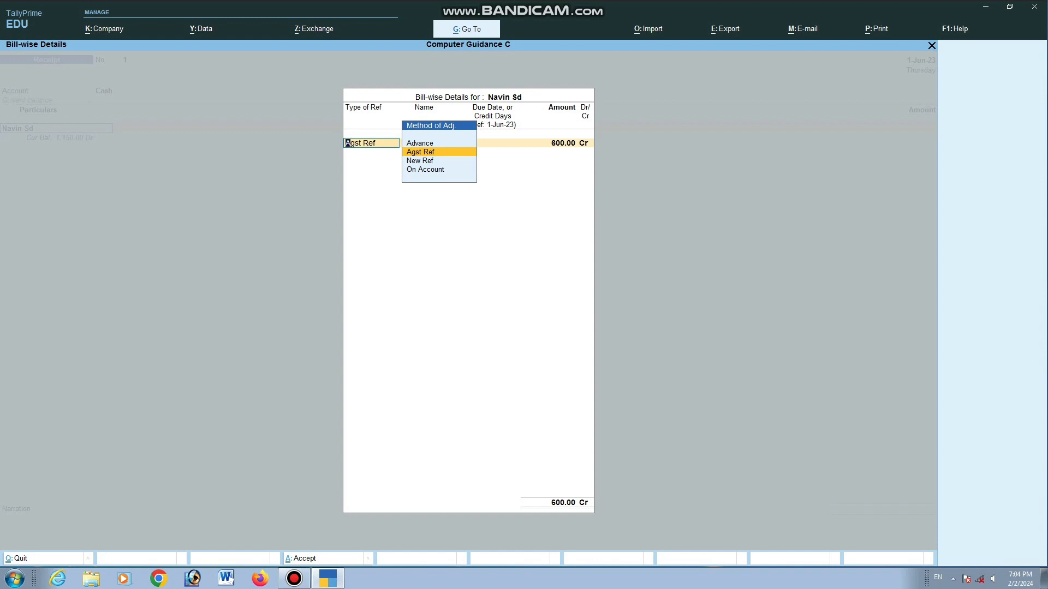
key("Return")
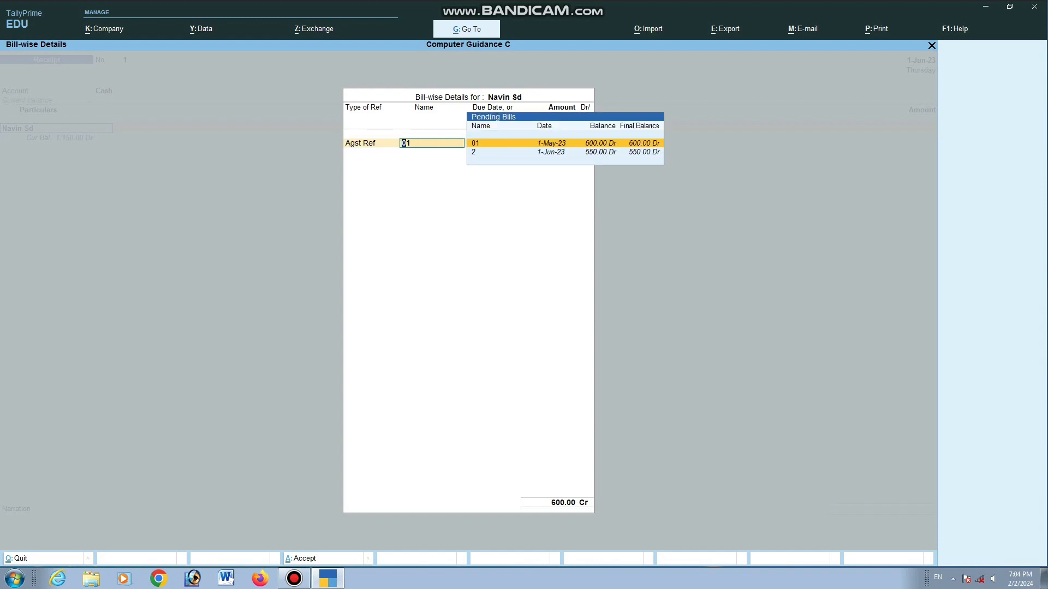
key("Return")
key("Return")
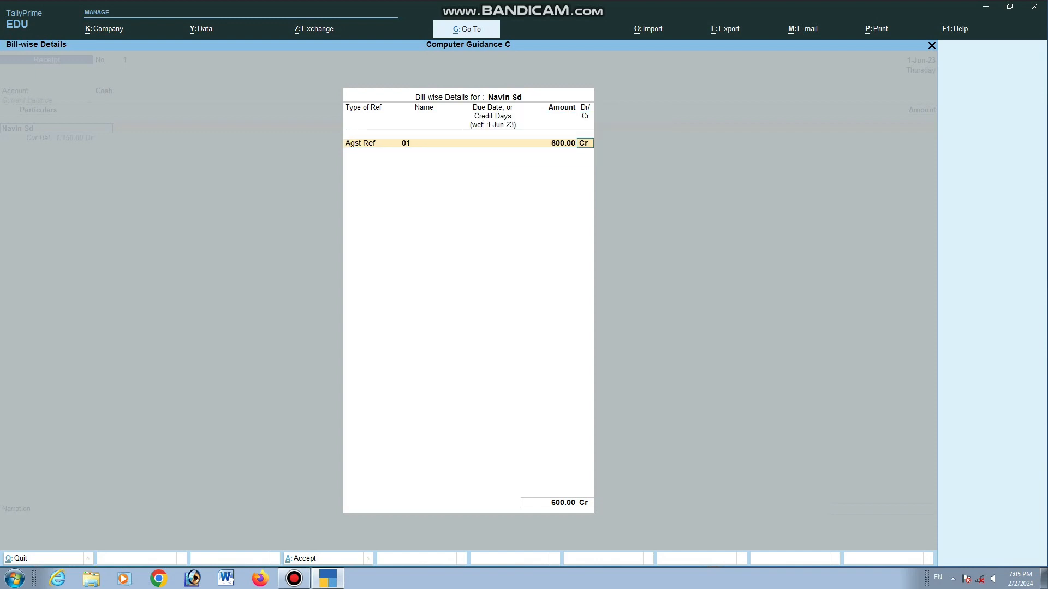
key("Return")
Step: Add a second Agst Ref line allocating 550.00 Cr to pending bill 2, and accept the bill-wise details
key("Down")
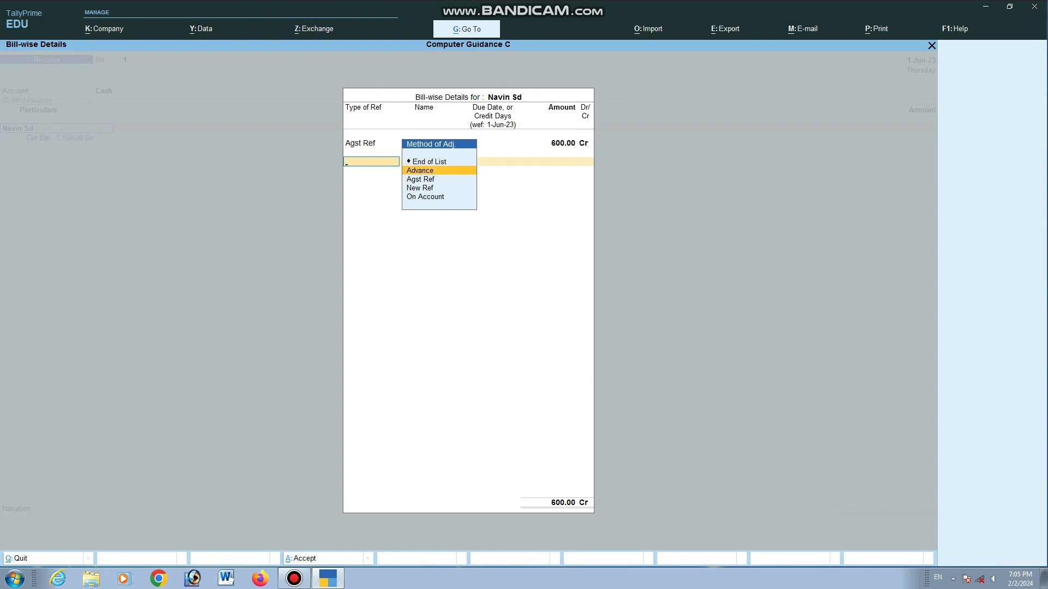
key("Down")
key("Return")
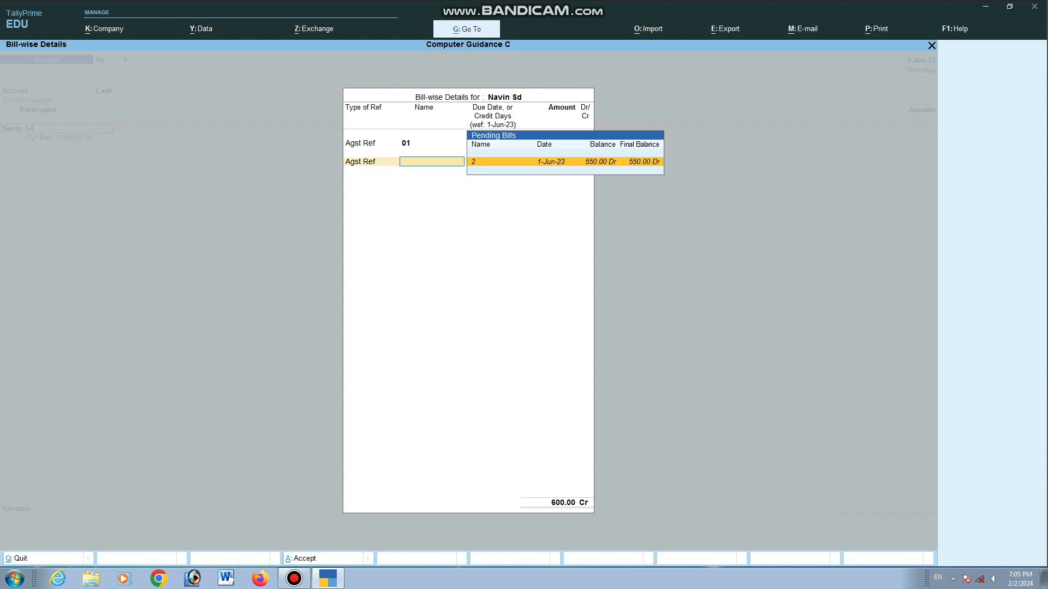
key("Return")
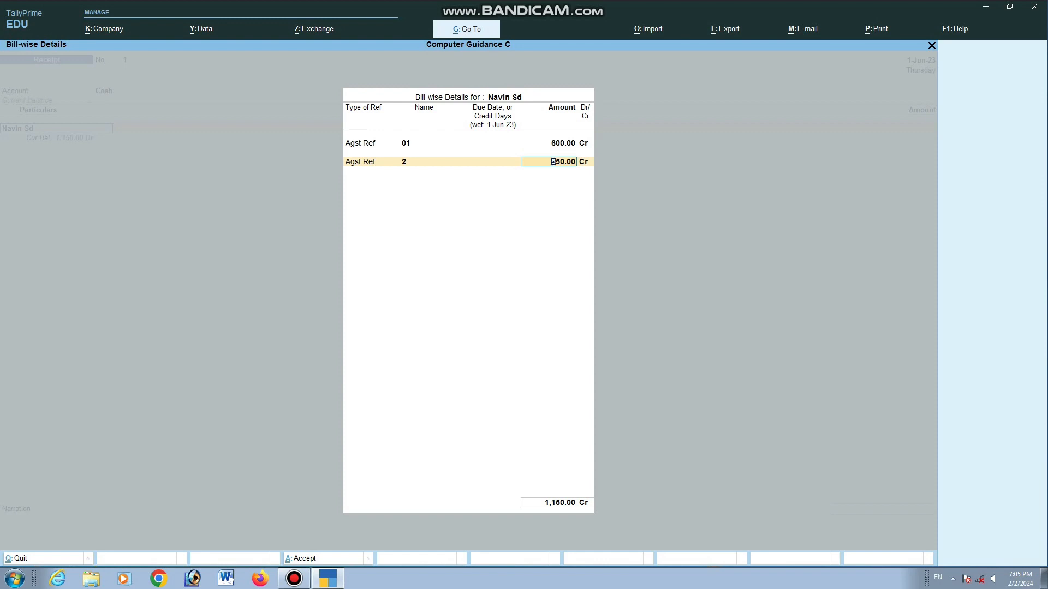
type("500")
key("BackSpace")
key("BackSpace")
key("Return")
key("Return")
key("Return")
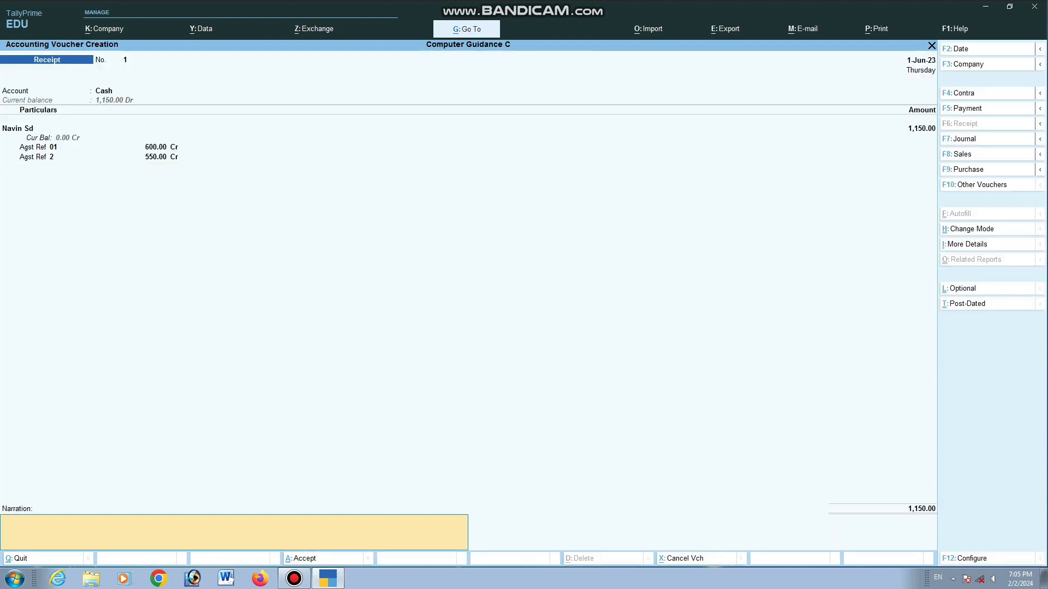
Step: Review the receipt's Agst Ref lines for bills 01 and 2, checking their reference types, names and amounts
key("BackSpace")
key("BackSpace")
key("BackSpace")
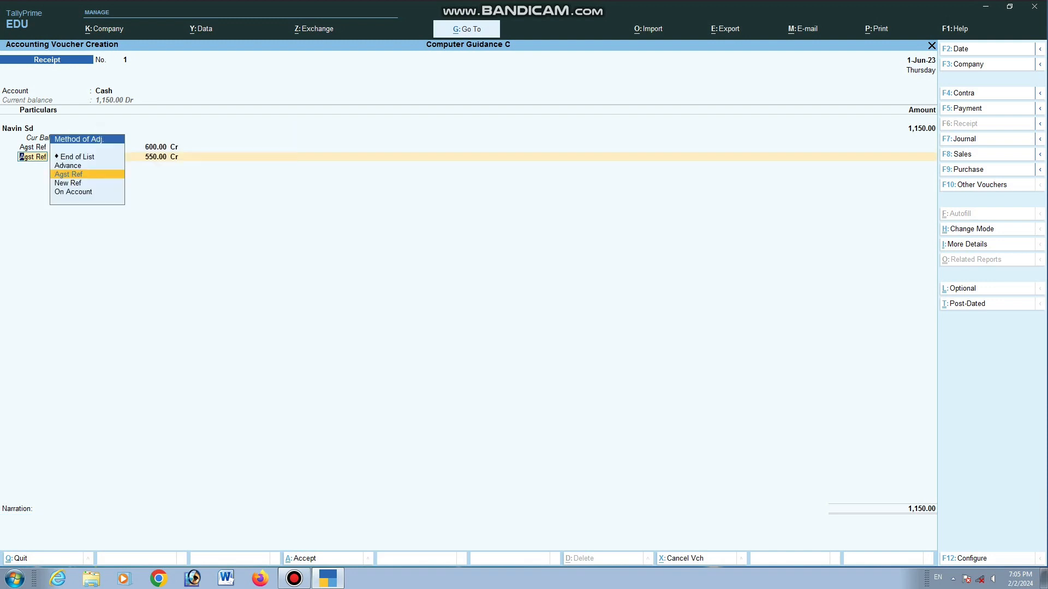
key("Return")
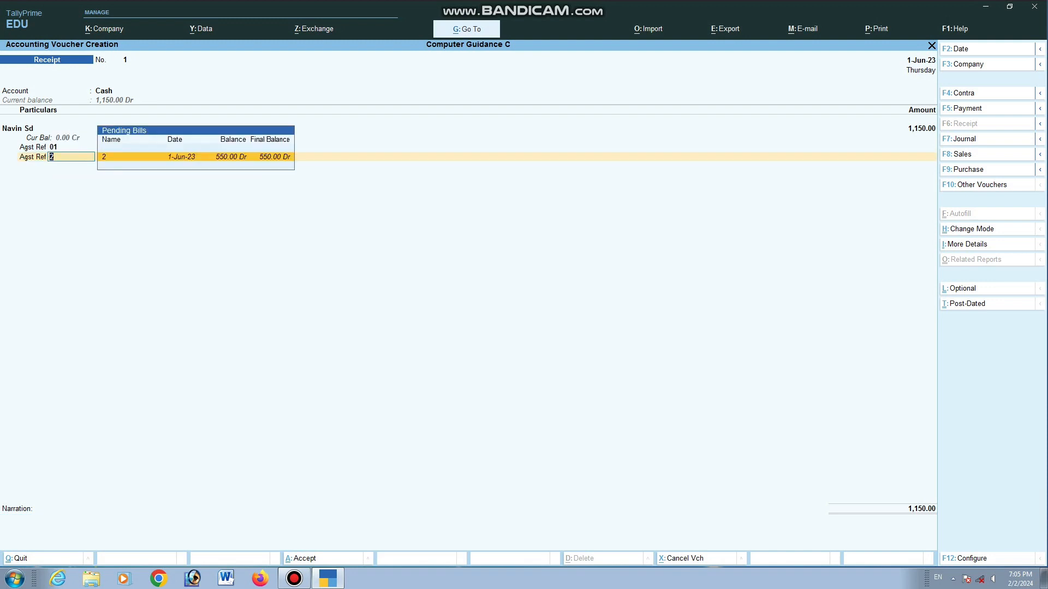
key("BackSpace")
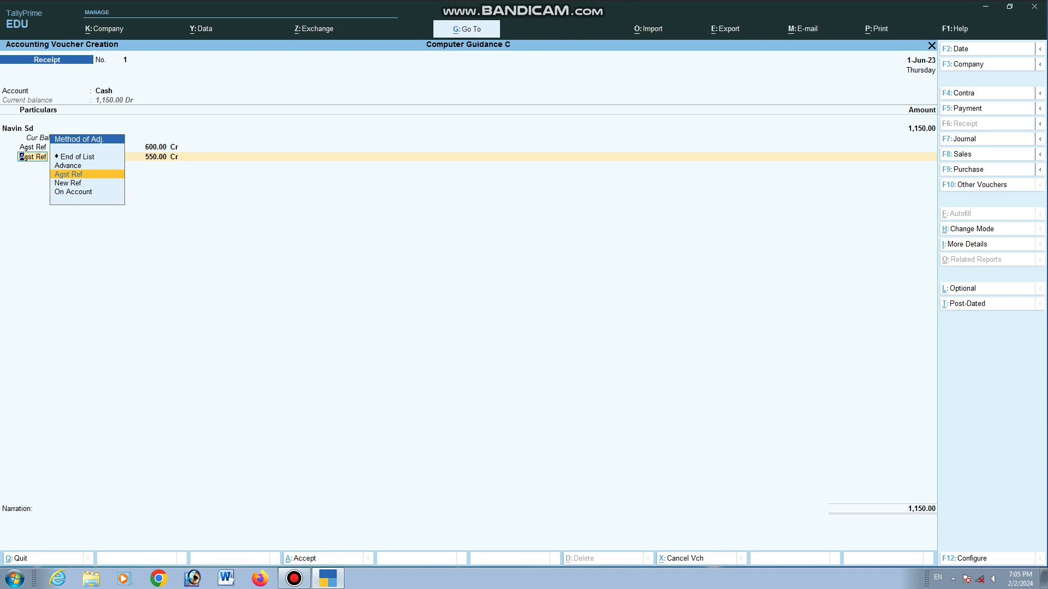
key("BackSpace")
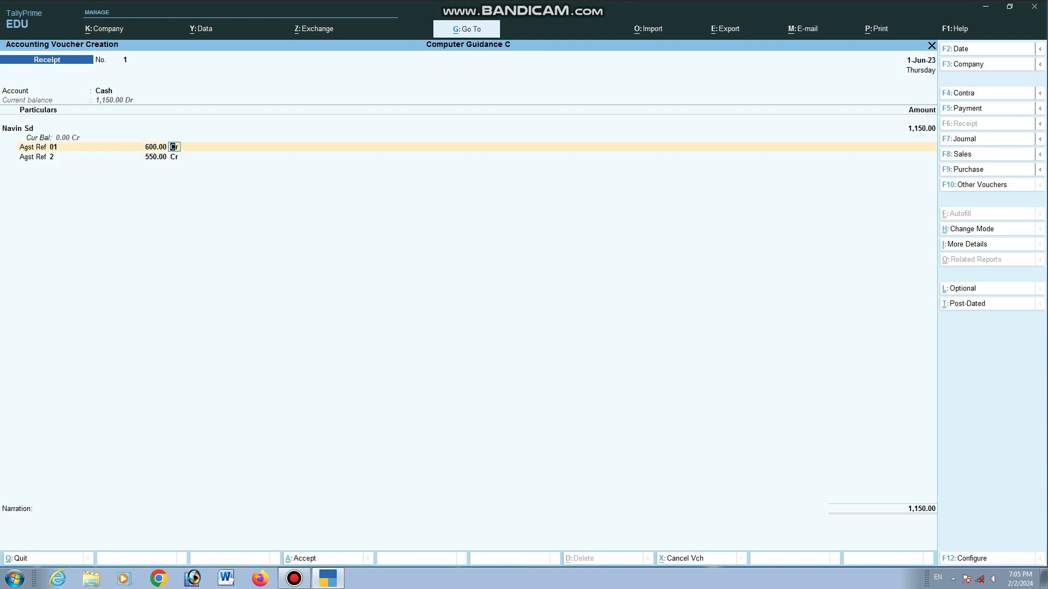
key("Return")
key("Return")
key("Return")
key("Return")
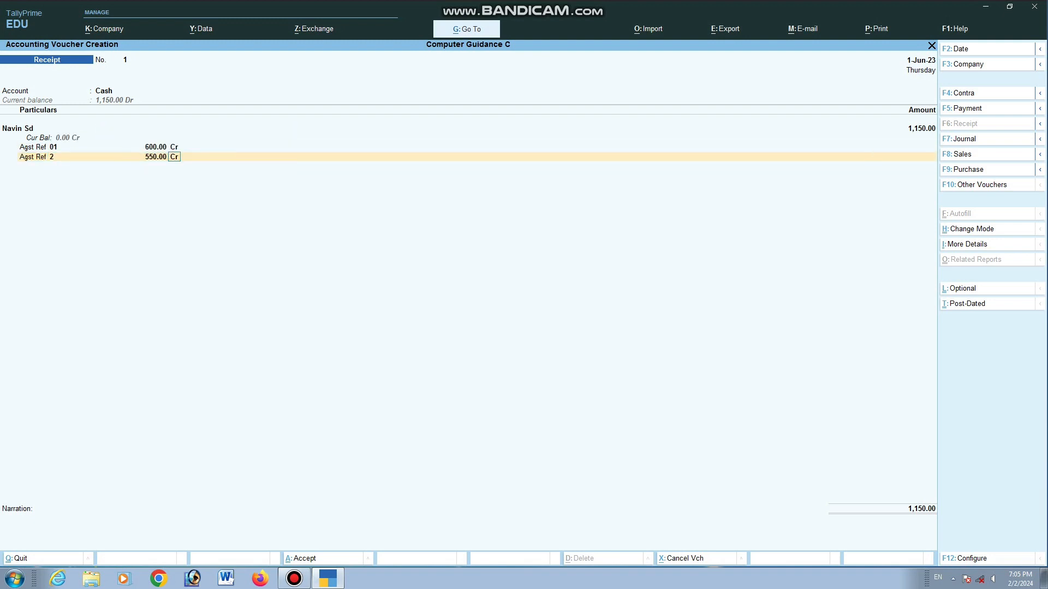
Step: Leave the narration blank and save the receipt voucher
key("Return")
key("Return")
key("Return")
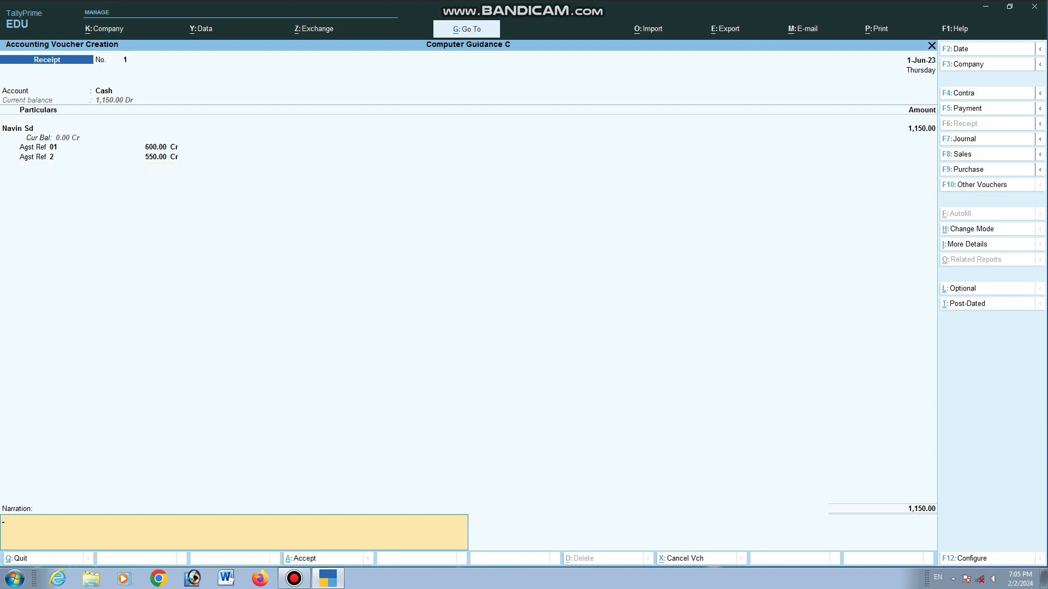
key("Return")
key("Return")
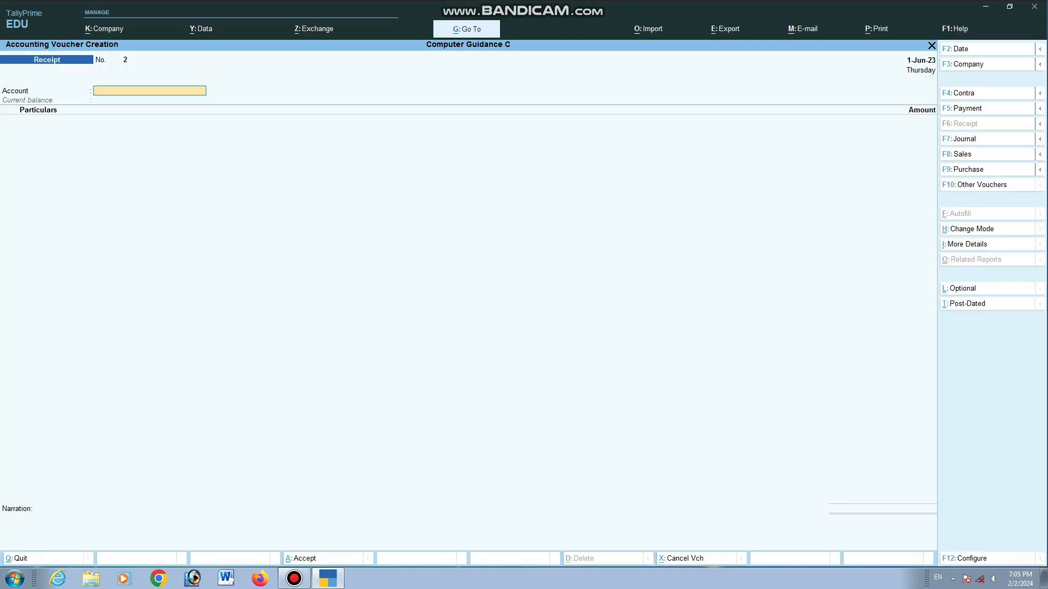